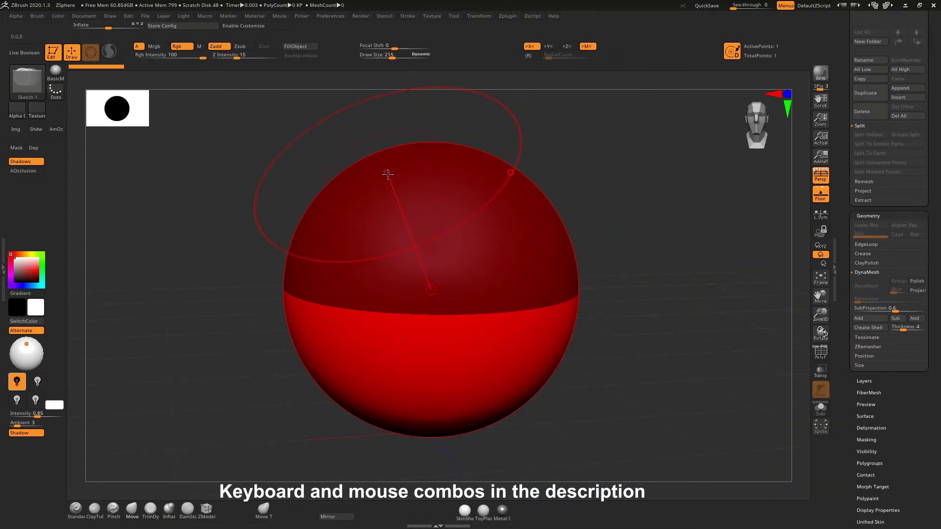
Step: Open the ZSphere.ZPR starter project without saving the changes to the current project
key(comma)
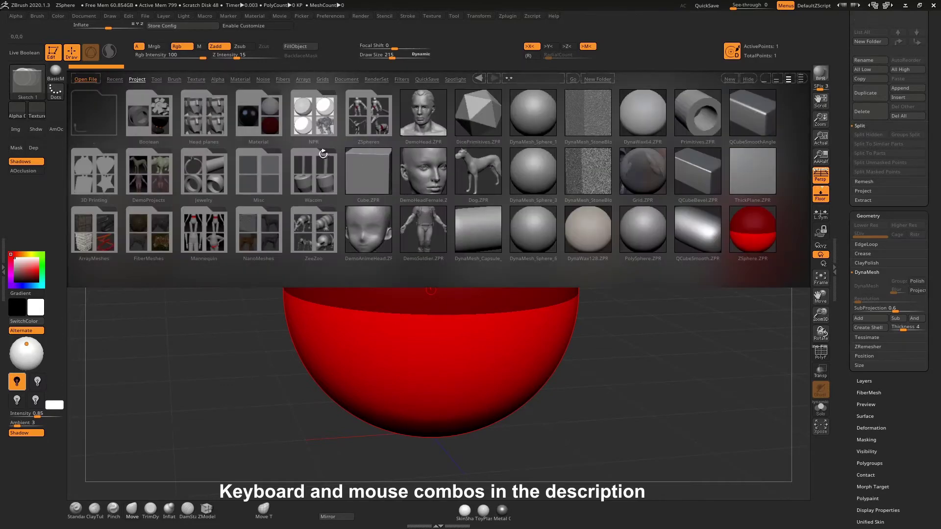
click(136, 79)
double_click(755, 227)
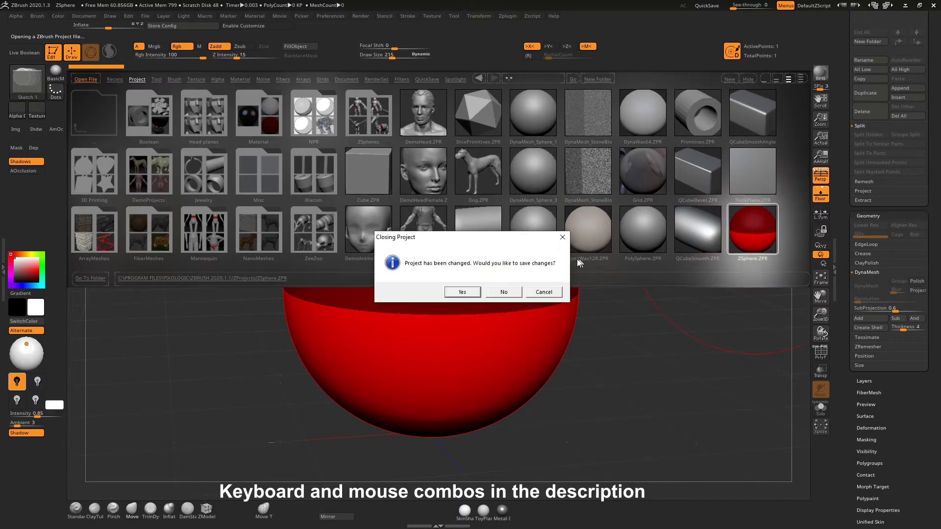
click(504, 293)
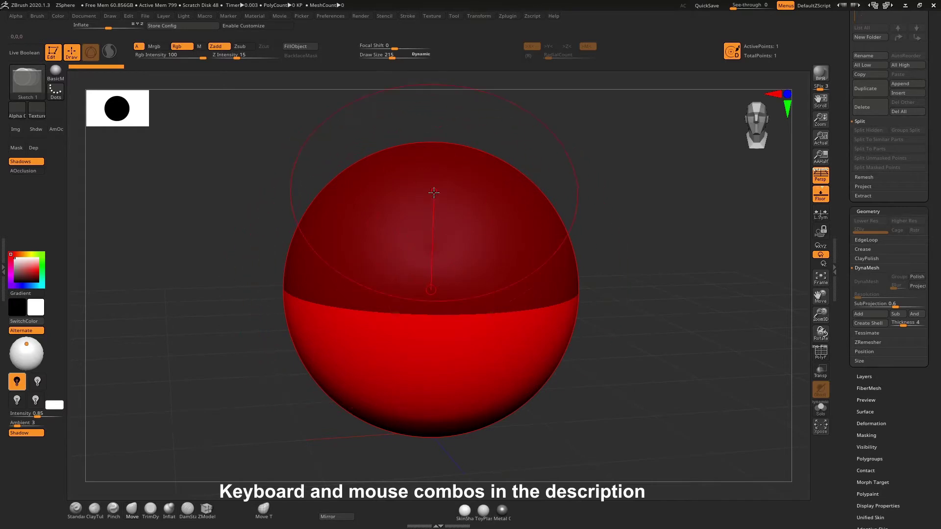
Step: Add a second ZSphere of nearly equal size on top of the base ZSphere
alt+drag(596, 178, 491, 238)
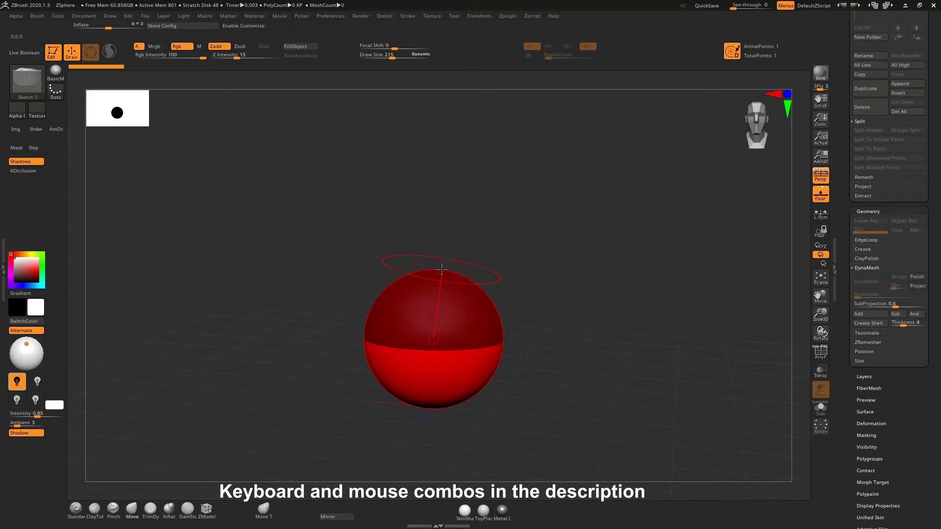
drag(435, 270, 440, 204)
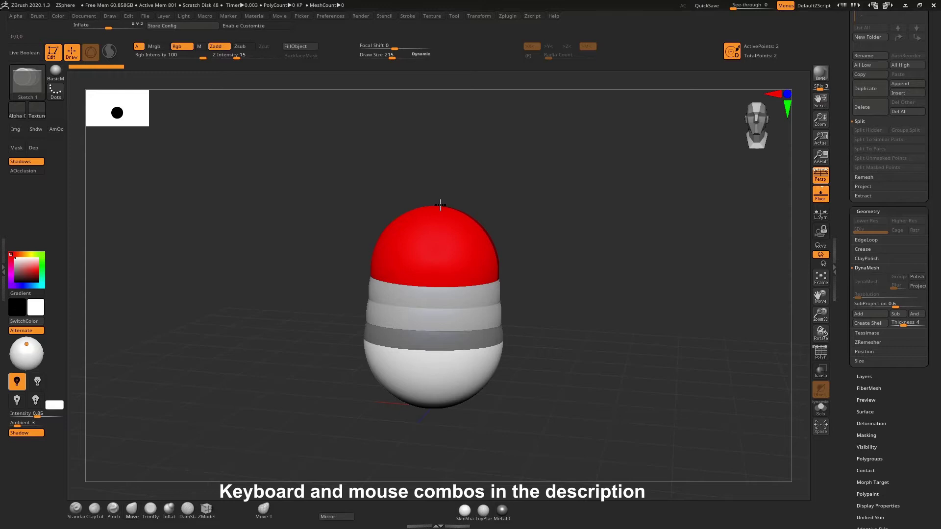
drag(440, 205, 440, 204)
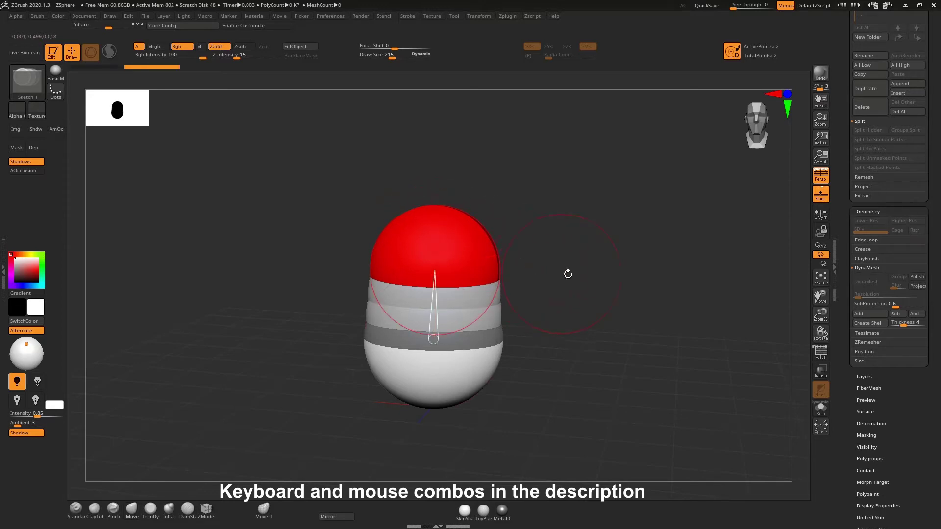
Step: Preview the two-sphere chain as an adaptive skin and examine the mesh from the side and underneath
mouse_move(592, 267)
mouse_down()
mouse_move(577, 248)
mouse_move(527, 248)
mouse_move(584, 244)
mouse_up()
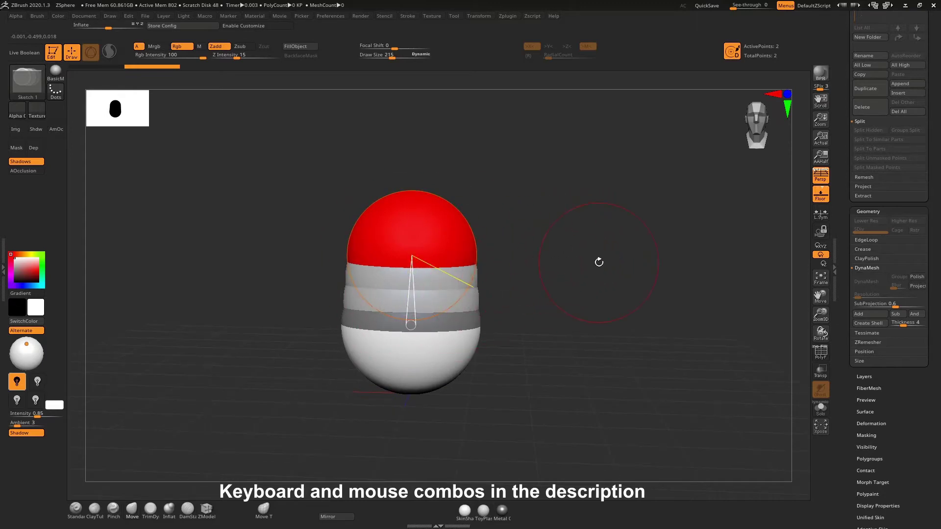
key(a)
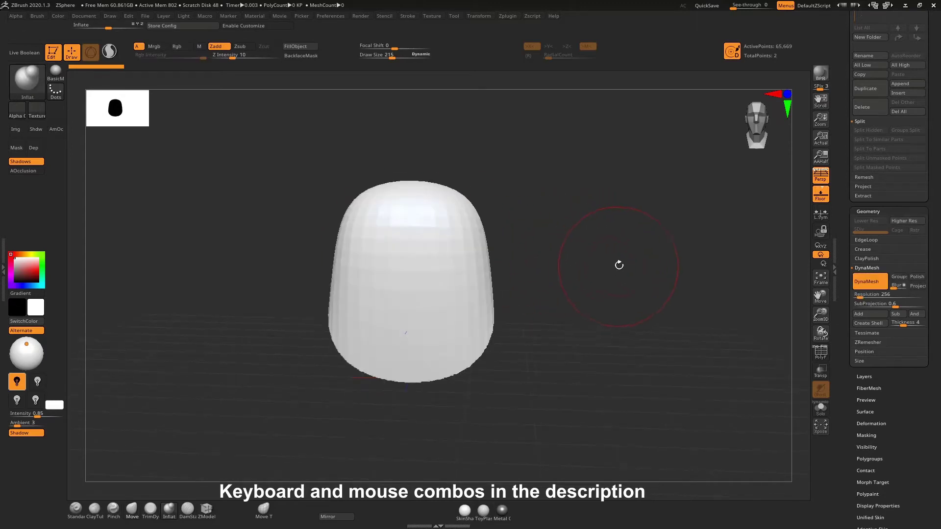
drag(619, 265, 569, 263)
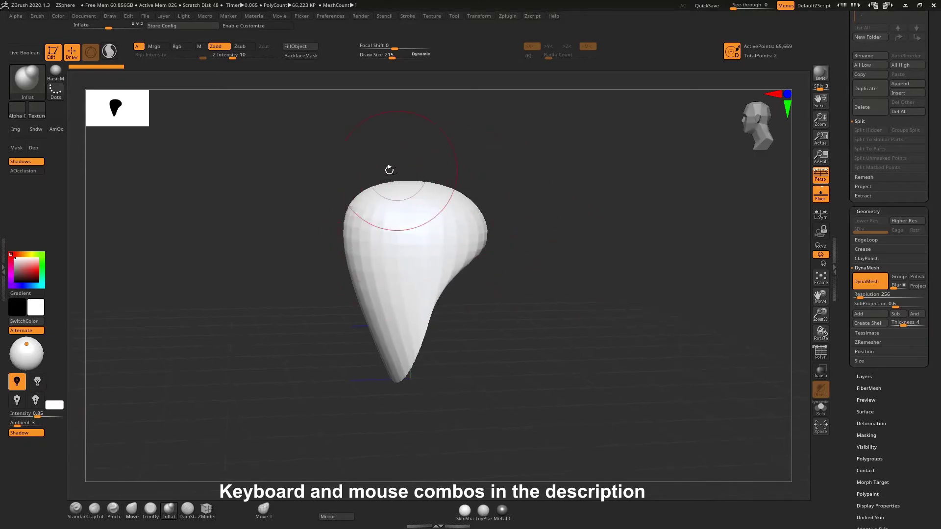
drag(632, 287, 549, 291)
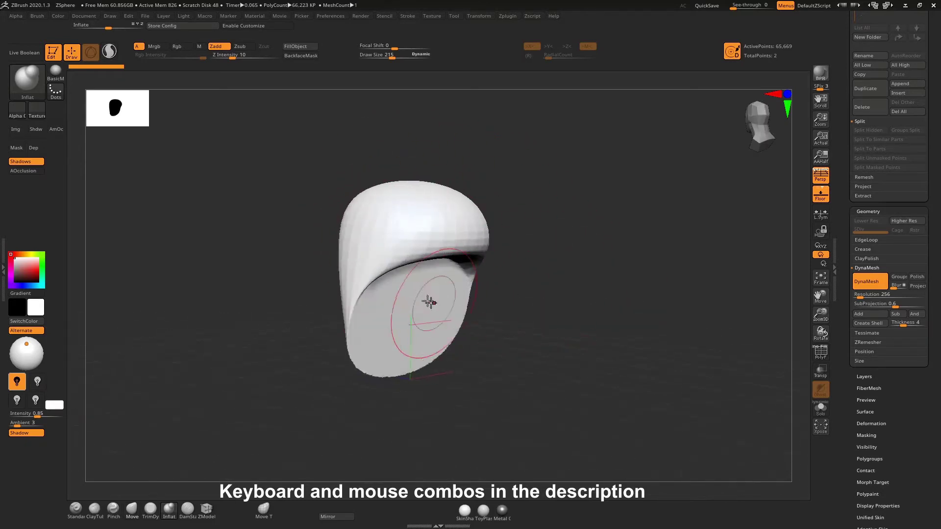
key(ctrl+z)
key(ctrl+z)
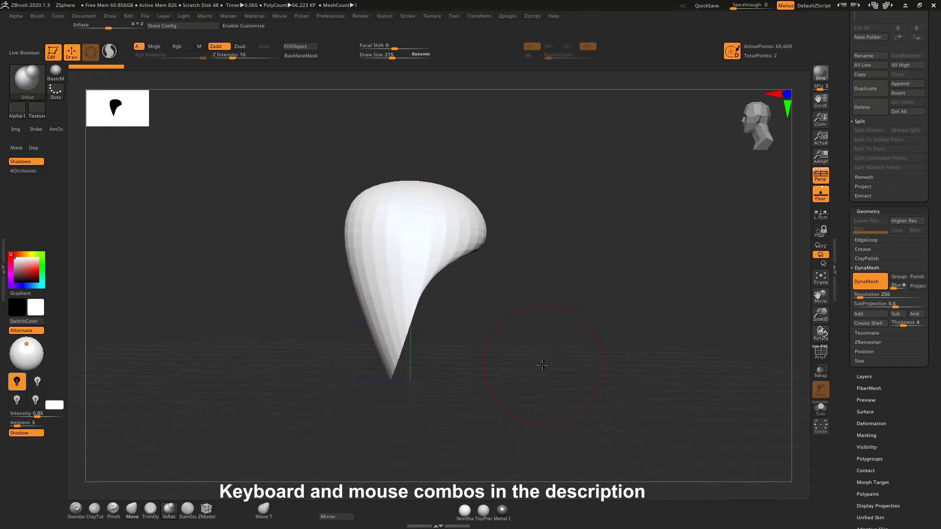
drag(483, 364, 459, 353)
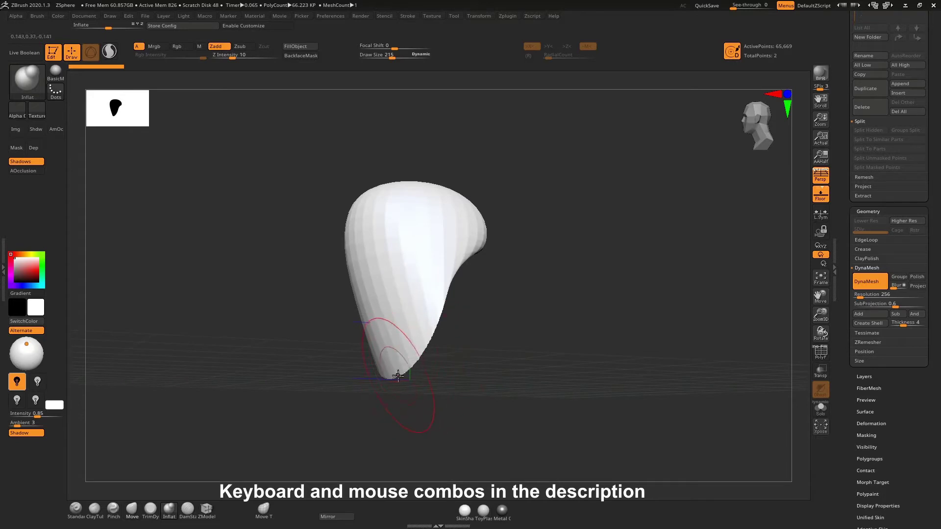
drag(432, 370, 583, 268)
key(a)
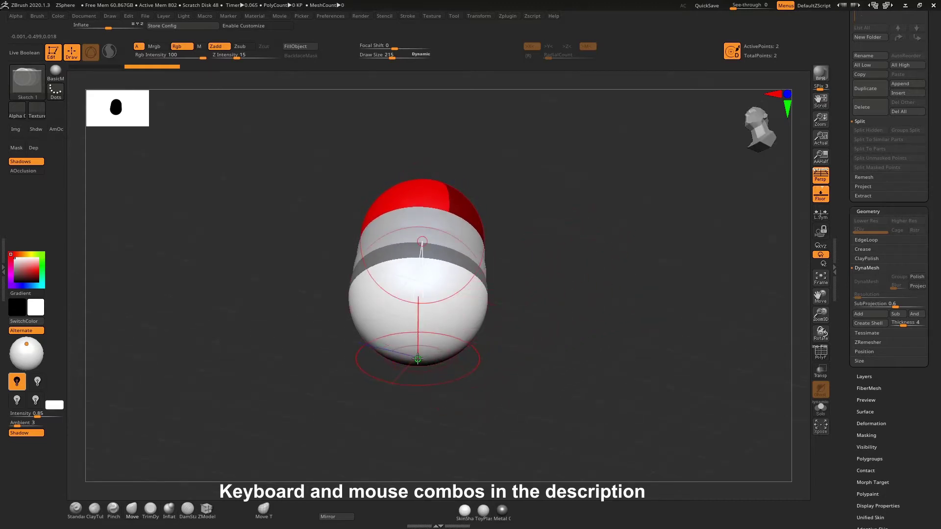
Step: Add a third ZSphere to the underside of the base sphere and check the chain in the adaptive skin preview
mouse_move(415, 357)
mouse_down()
mouse_move(476, 387)
mouse_move(537, 378)
mouse_up()
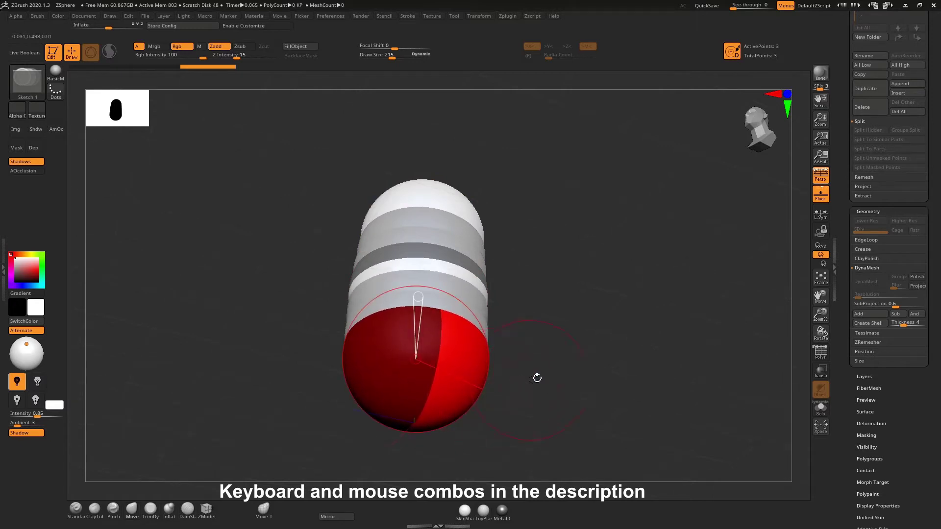
mouse_move(610, 278)
mouse_down()
mouse_move(606, 313)
mouse_move(617, 336)
mouse_move(569, 327)
mouse_move(670, 325)
mouse_move(618, 326)
mouse_up()
key(a)
key(a)
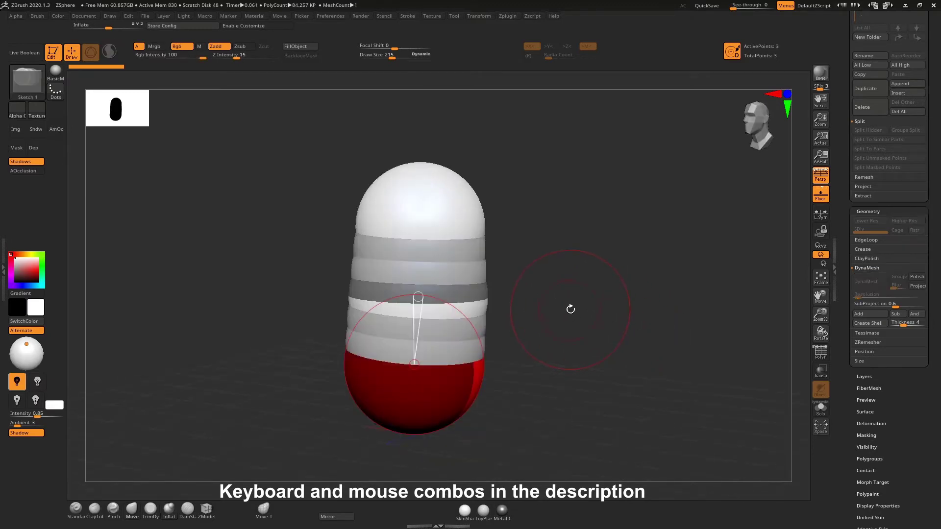
mouse_move(598, 321)
mouse_down()
mouse_move(615, 279)
mouse_move(622, 296)
mouse_move(591, 286)
mouse_up()
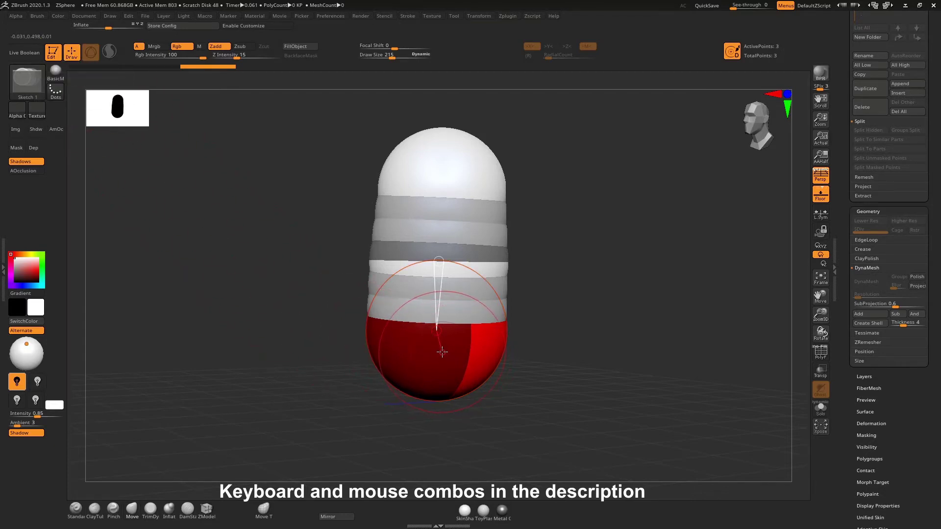
Step: Move the bottom ZSphere so it sits centred beneath the chain in both the front and side views
key(w)
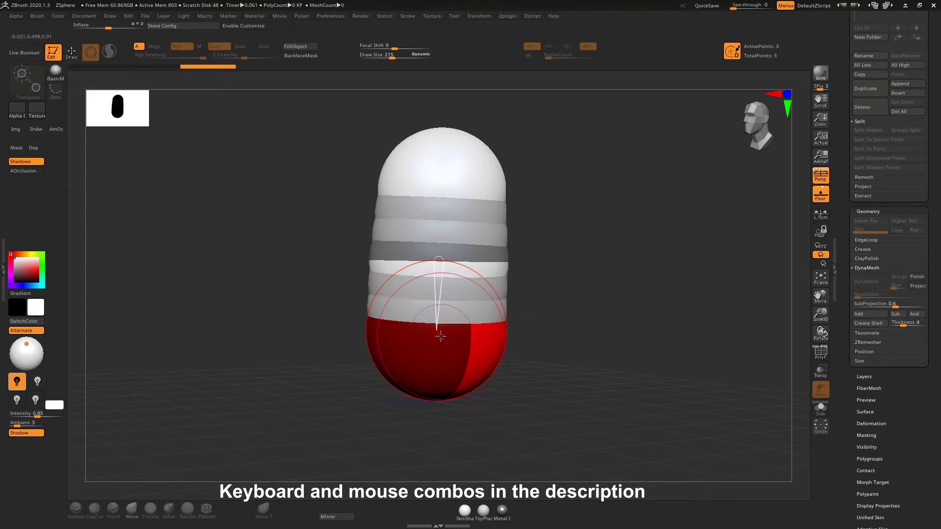
mouse_move(438, 334)
mouse_down()
mouse_move(592, 373)
mouse_move(618, 357)
mouse_move(689, 385)
mouse_move(682, 379)
mouse_up()
mouse_move(602, 310)
mouse_down()
mouse_move(664, 319)
mouse_move(636, 312)
mouse_up()
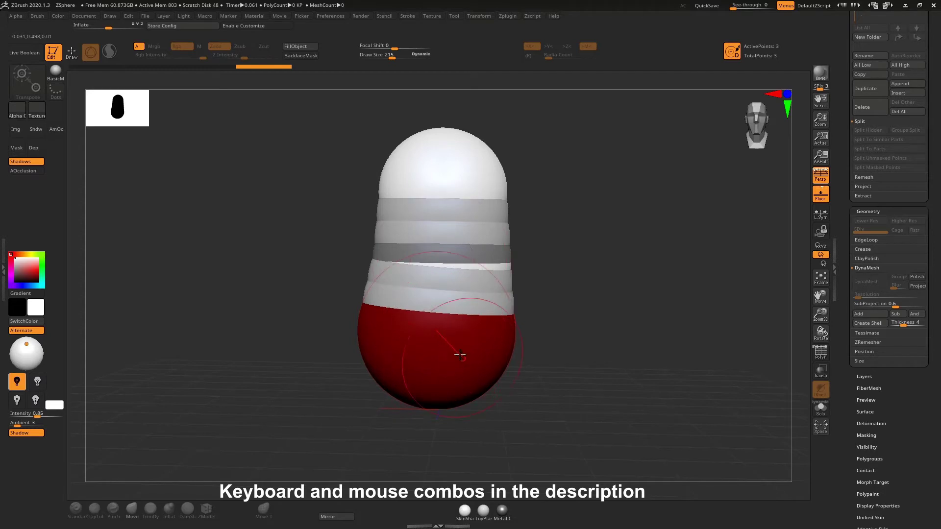
drag(435, 332, 439, 334)
drag(593, 328, 544, 333)
drag(436, 337, 435, 335)
mouse_move(553, 320)
mouse_down()
mouse_move(637, 319)
mouse_move(629, 317)
mouse_up()
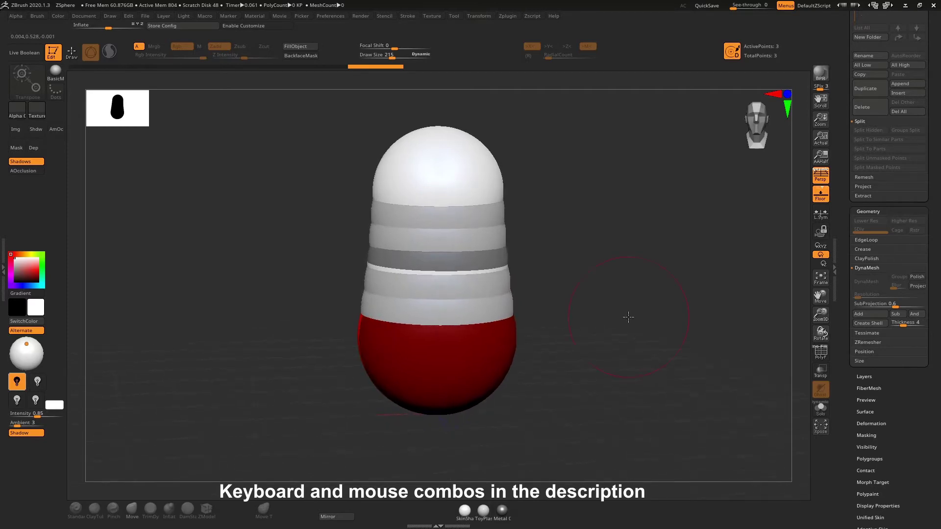
Step: Add a slightly smaller ZSphere on top of the chain and delete it again
click(73, 53)
mouse_move(335, 168)
alt+mouse_down()
mouse_move(312, 216)
mouse_move(329, 298)
alt+mouse_up()
alt+drag(567, 195, 523, 237)
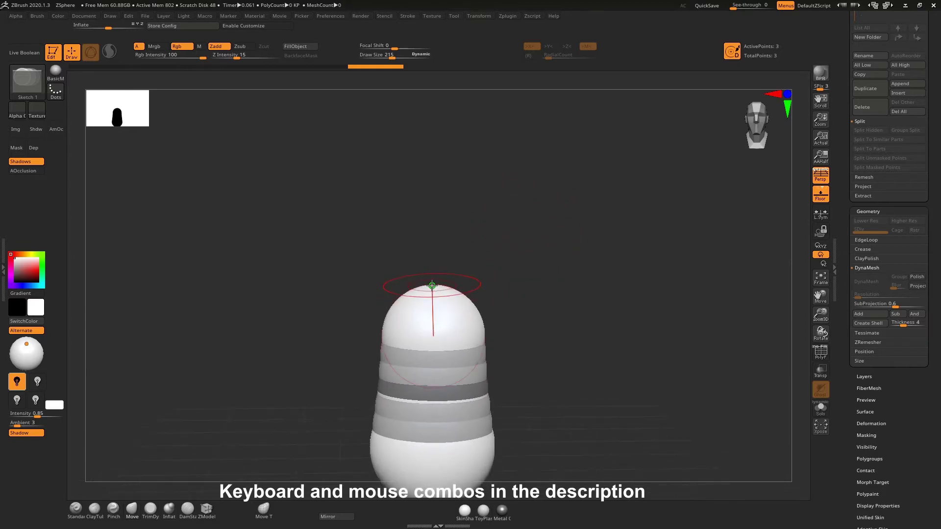
drag(432, 285, 442, 240)
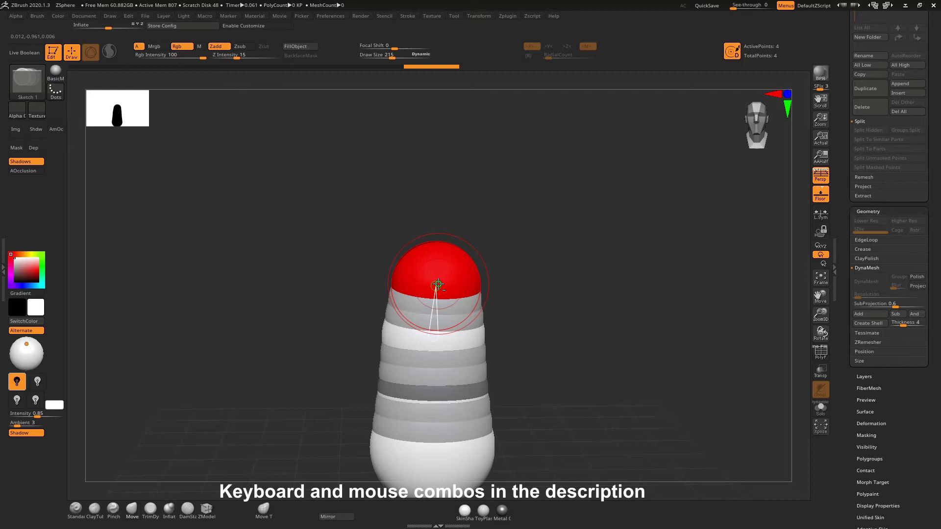
alt+click(438, 284)
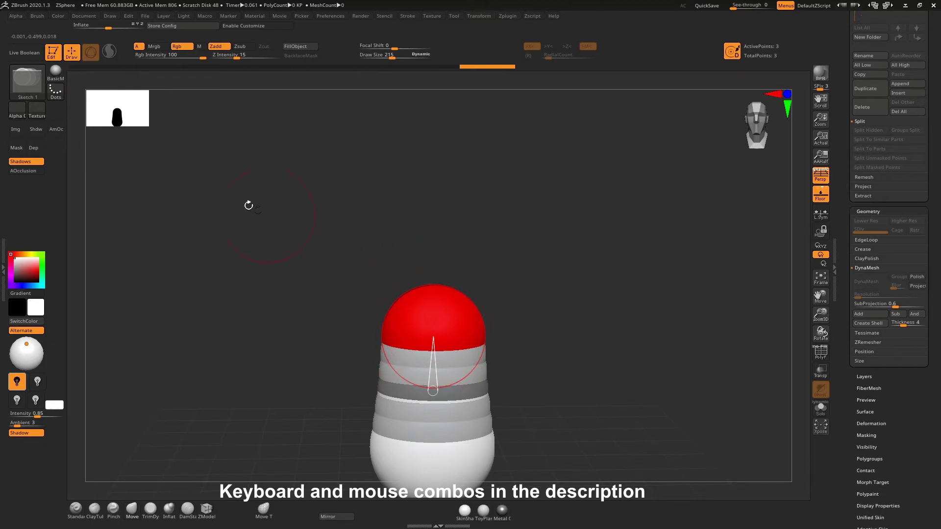
Step: Move the top ZSphere straight up to lengthen the torso chain
key(w)
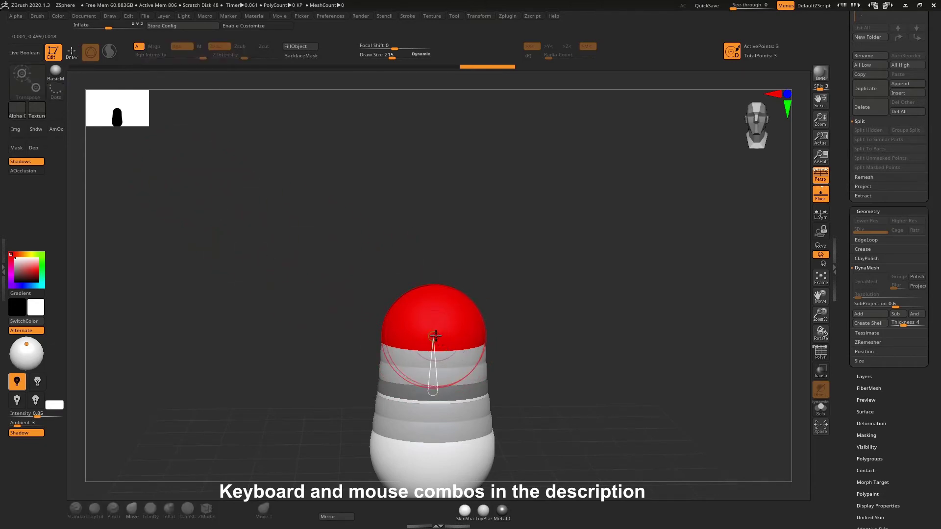
drag(435, 336, 434, 293)
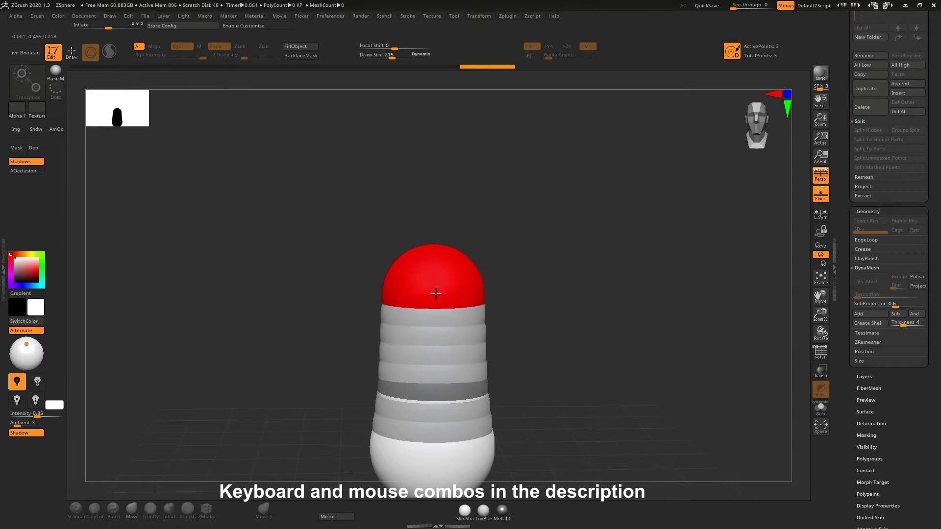
alt+drag(542, 307, 554, 274)
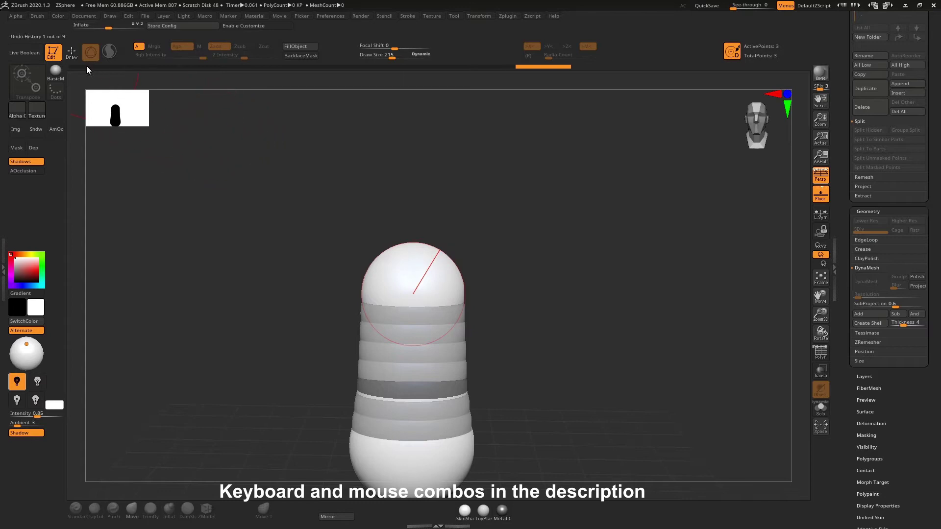
Step: Turn on X symmetry and draw a mirrored pair of ZSpheres on the upper sides of the top sphere
click(73, 54)
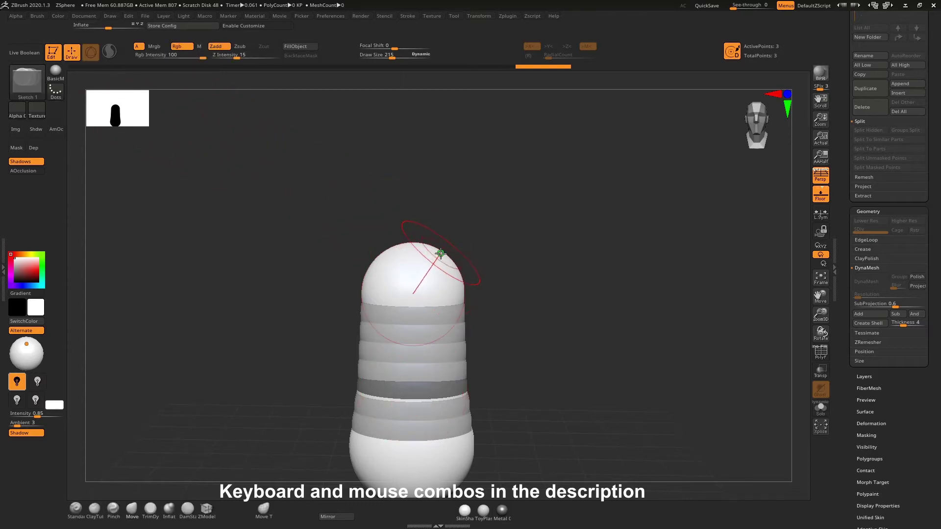
key(x)
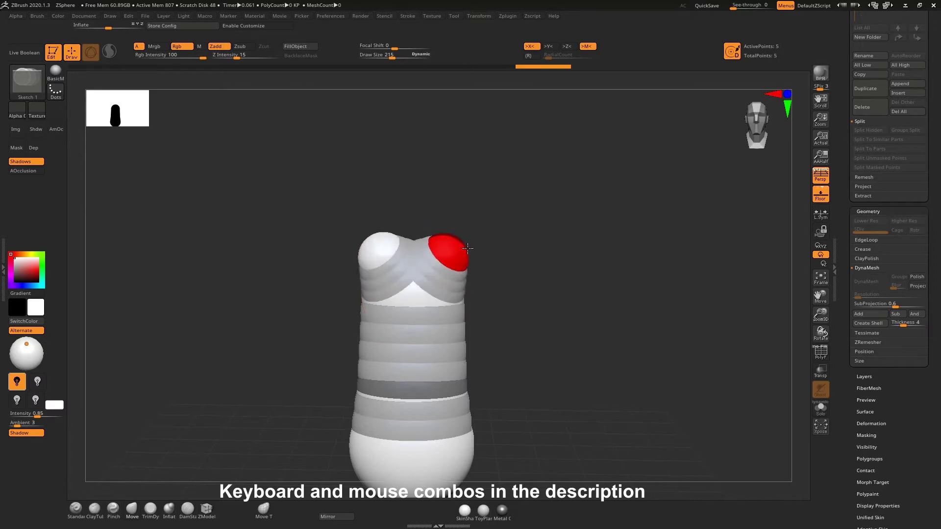
drag(472, 247, 474, 248)
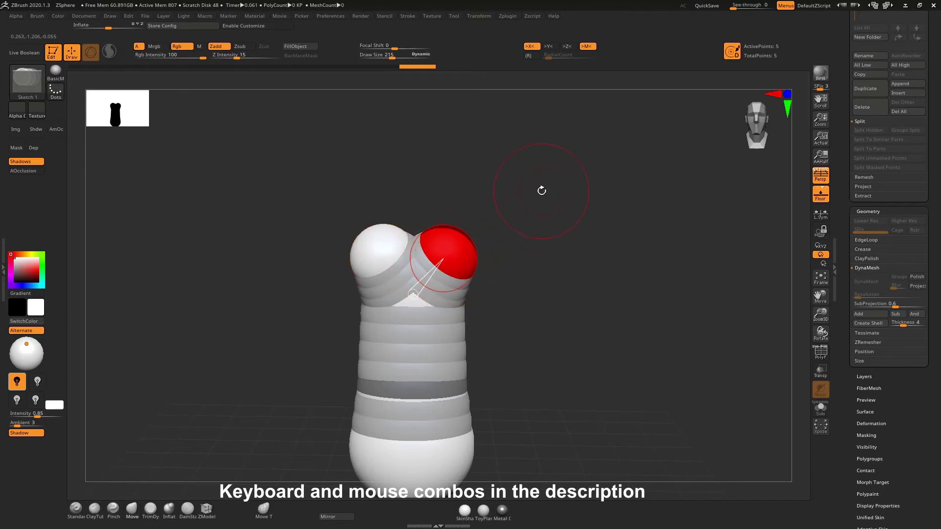
Step: Move the mirrored ZSpheres up and outward to form a Y shape and scale the end spheres down
key(w)
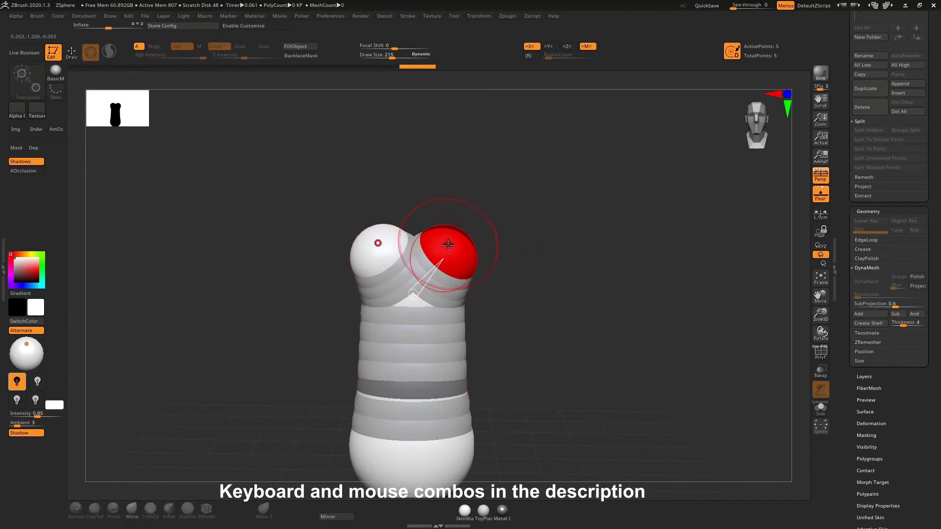
drag(446, 257, 556, 167)
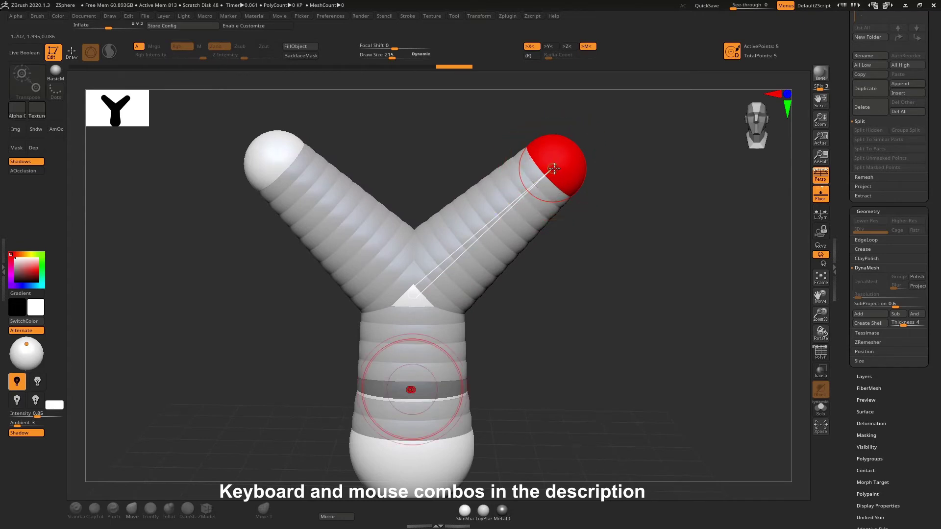
drag(554, 168, 434, 77)
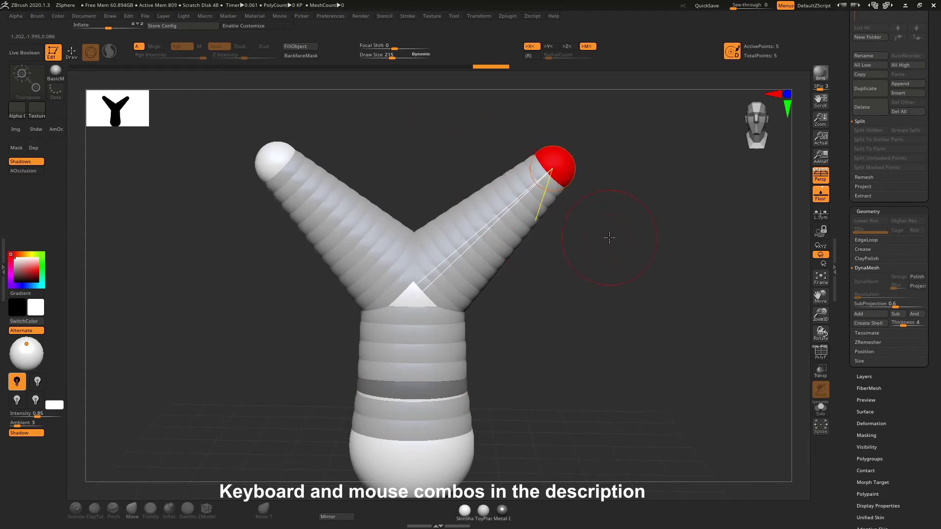
Step: Draw a mirrored pair of new ZSpheres on top of the two arm-end spheres
alt+drag(609, 239, 565, 288)
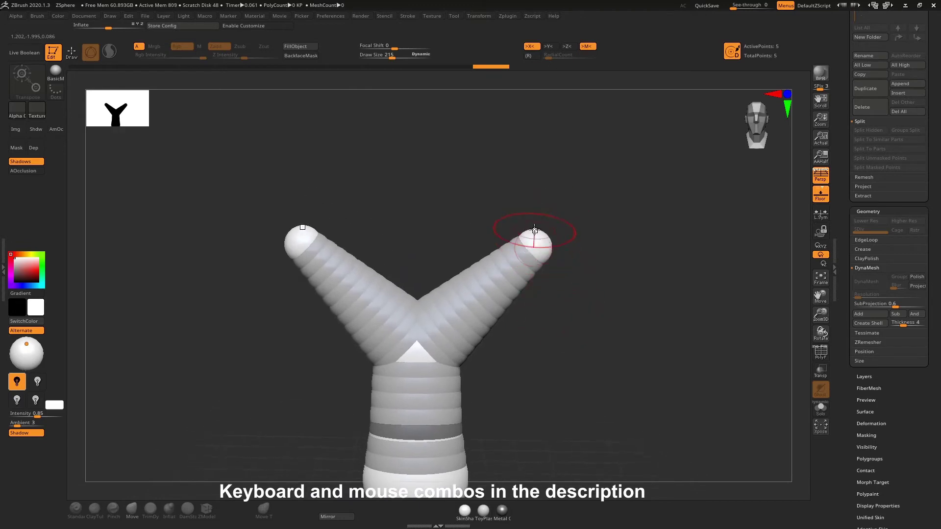
alt+drag(598, 199, 583, 227)
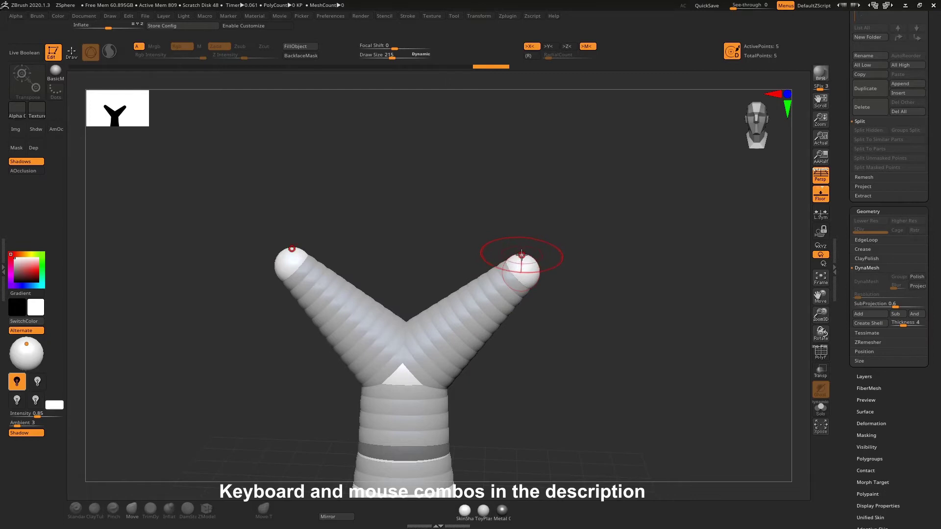
drag(522, 255, 521, 255)
click(521, 255)
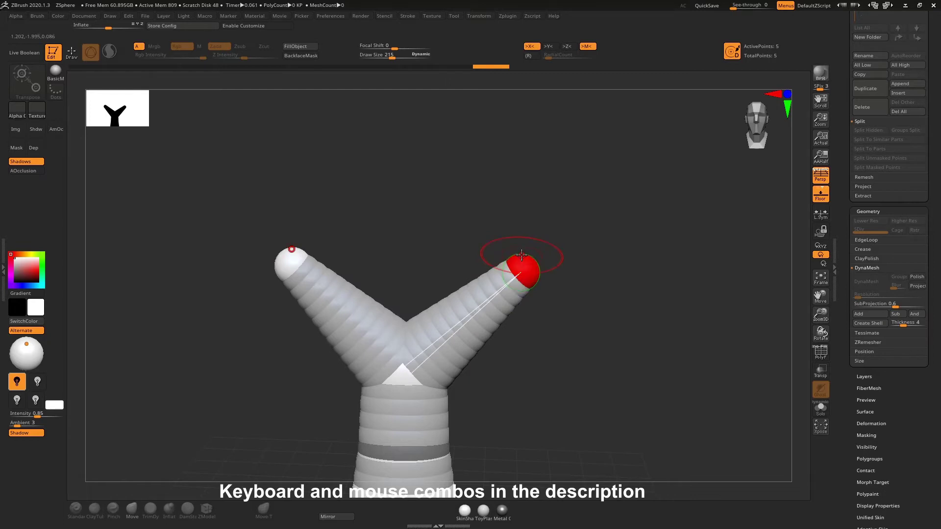
click(72, 54)
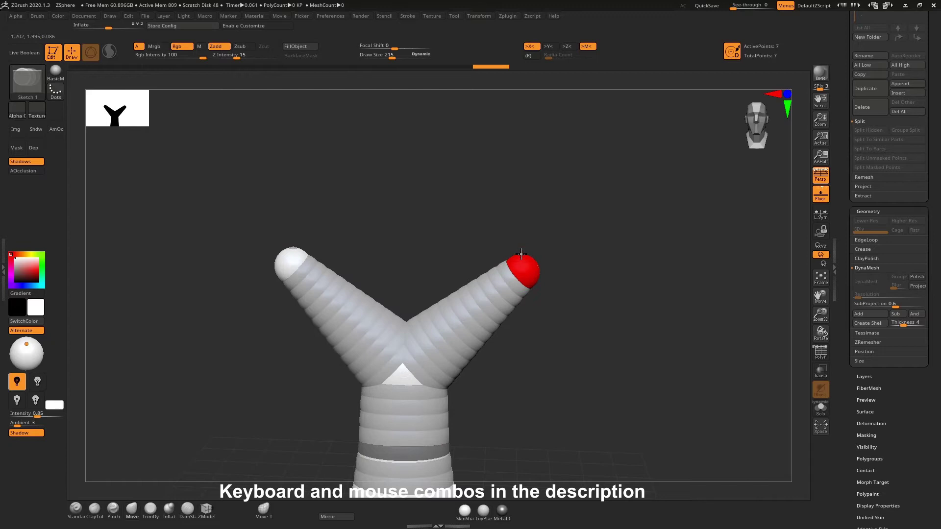
click(521, 252)
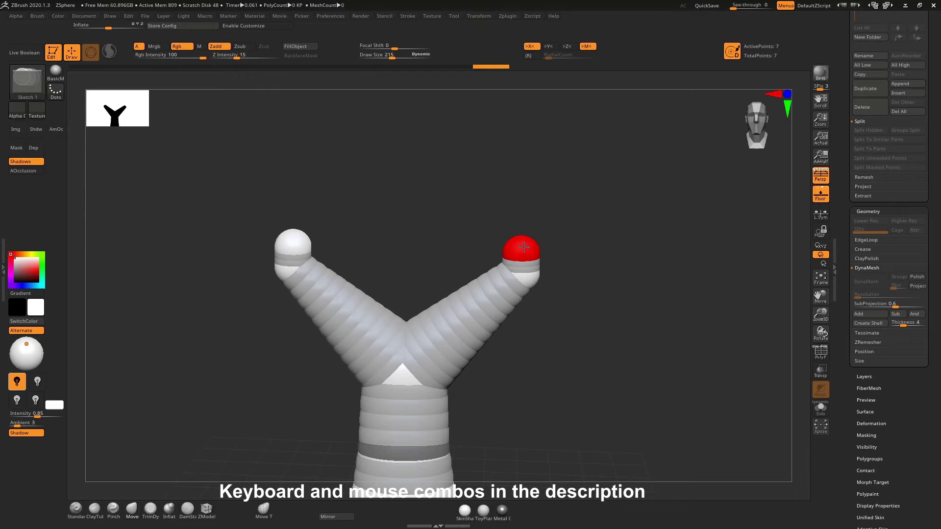
Step: Move the new mirrored ZSpheres straight up into vertical forearms and scale them down slightly
drag(524, 247, 533, 95)
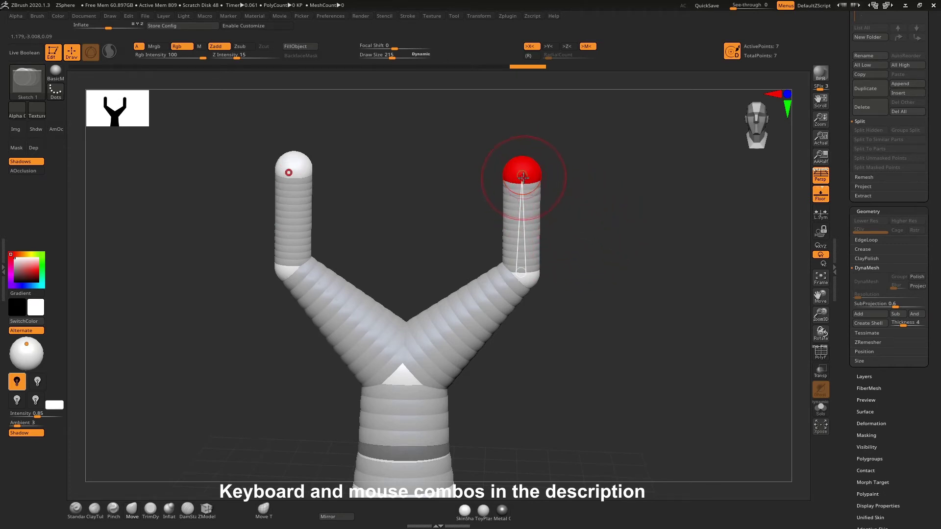
key(w)
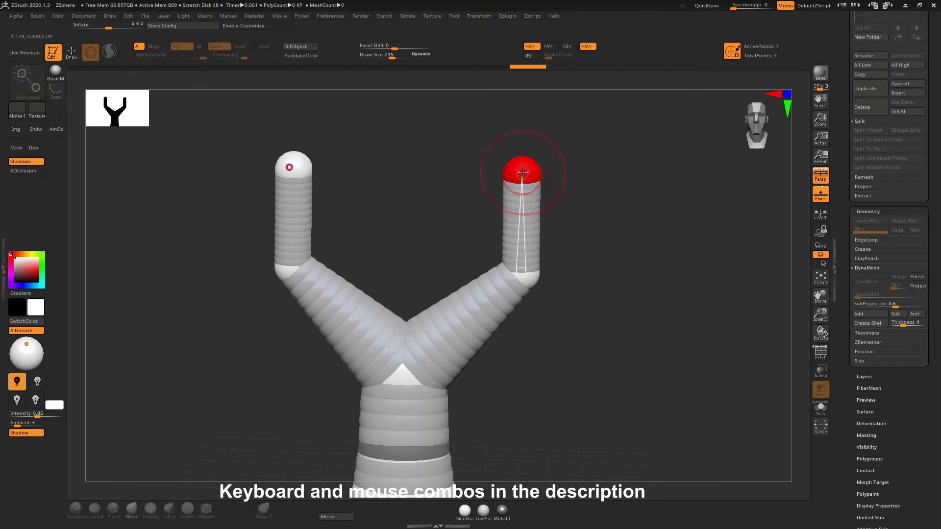
drag(523, 172, 460, 122)
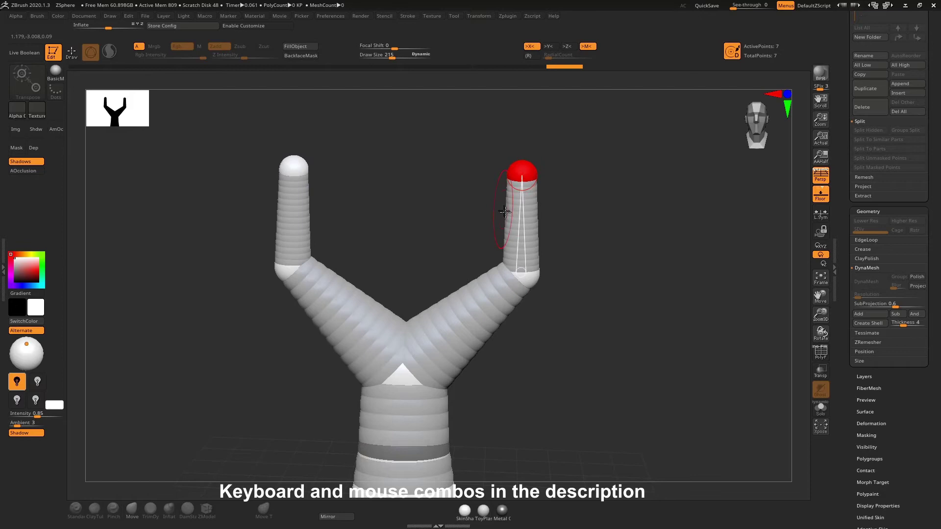
Step: Preview the ZSphere form as an adaptive skin and convert it to a PolyMesh3D
alt+drag(606, 208, 578, 270)
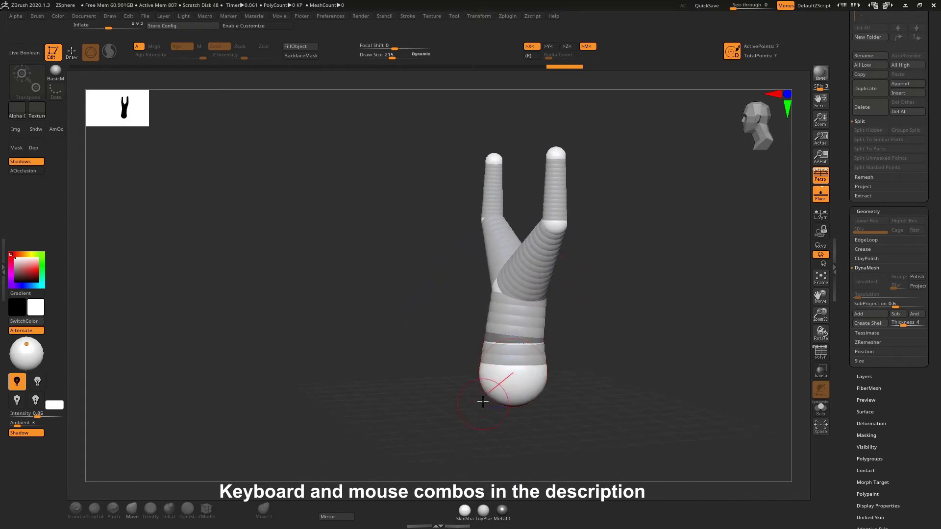
drag(395, 406, 630, 248)
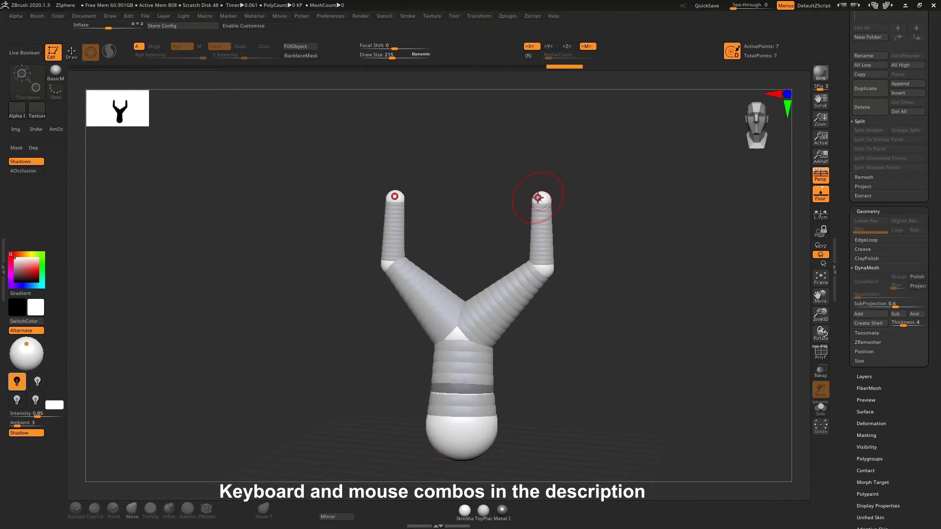
drag(654, 141, 626, 210)
ctrl+right_drag(649, 271, 618, 256)
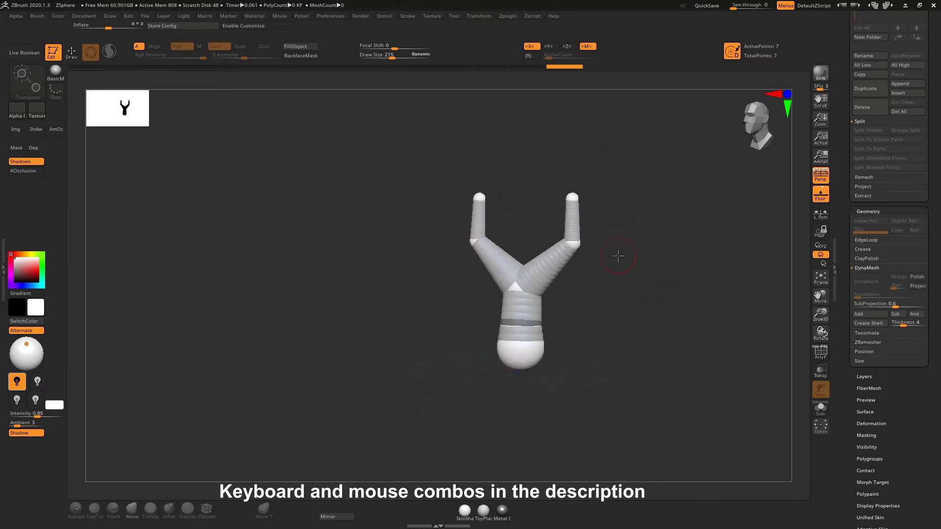
ctrl+right_drag(578, 295, 620, 301)
alt+drag(620, 301, 634, 298)
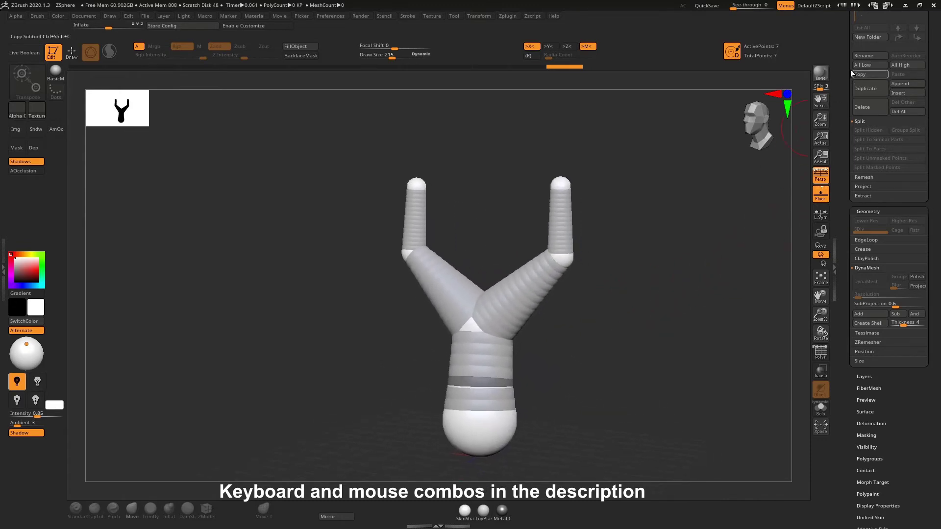
click(838, 103)
drag(843, 62, 847, 169)
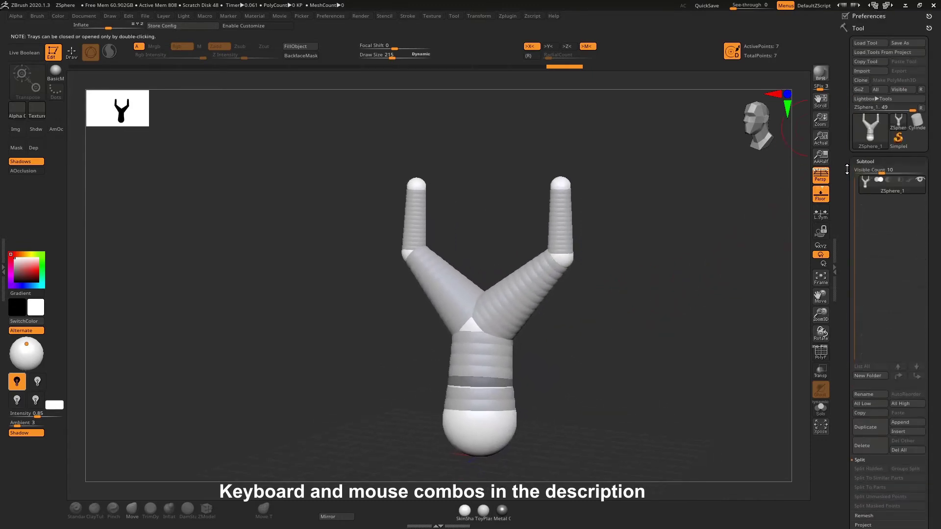
click(864, 161)
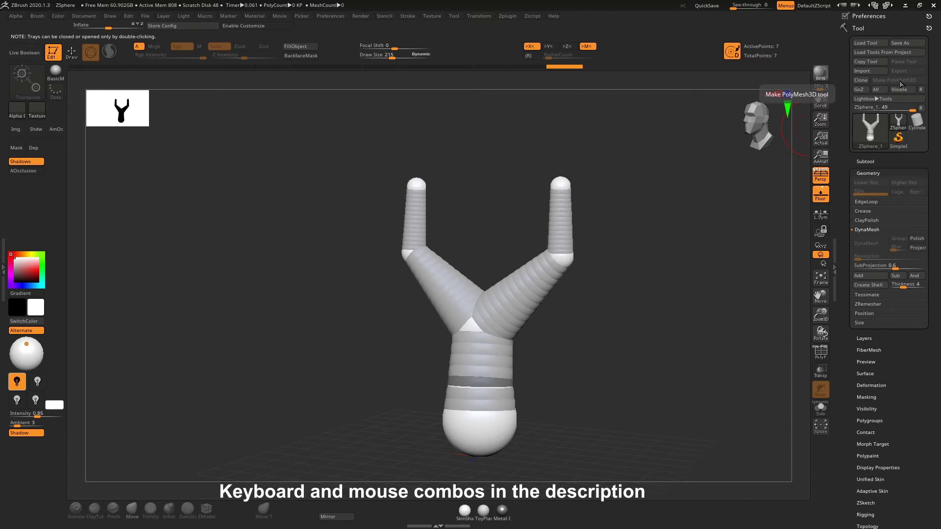
key(a)
key(w)
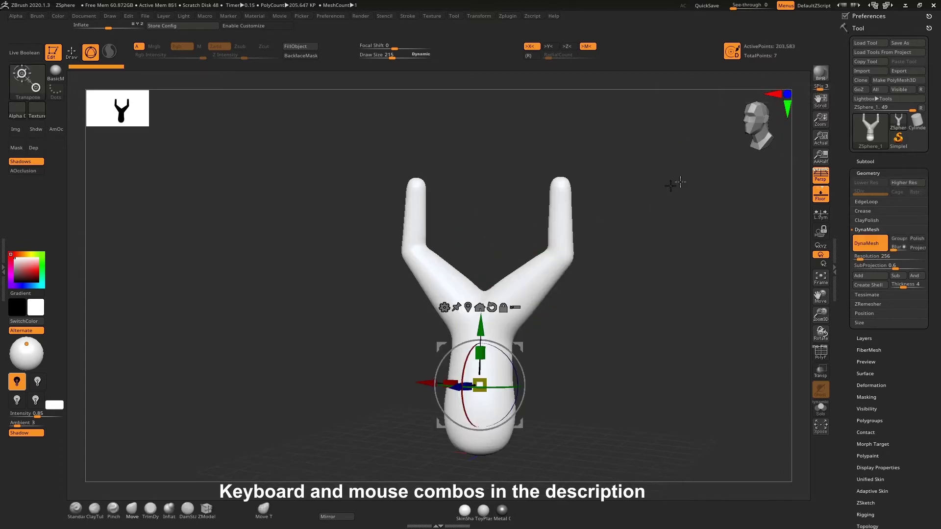
click(883, 81)
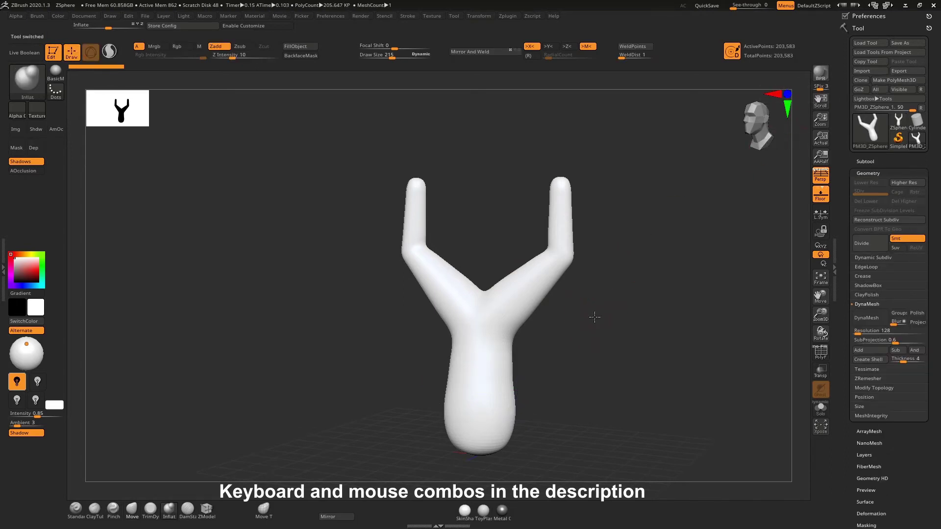
Step: Choose the SnakeHook brush and pull mirrored outer and inner branches out of the upper arm ends
mouse_move(594, 318)
mouse_down()
mouse_move(606, 310)
mouse_move(567, 317)
mouse_move(613, 322)
mouse_up()
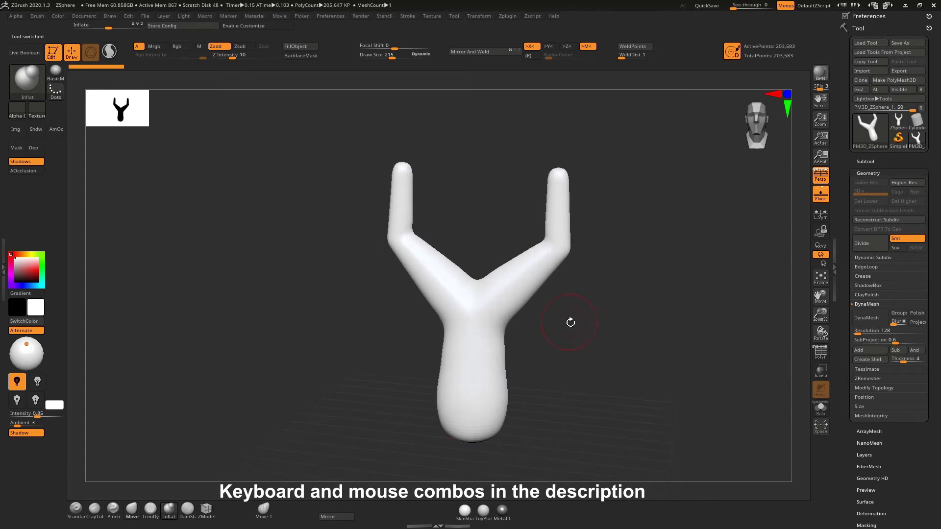
key(b)
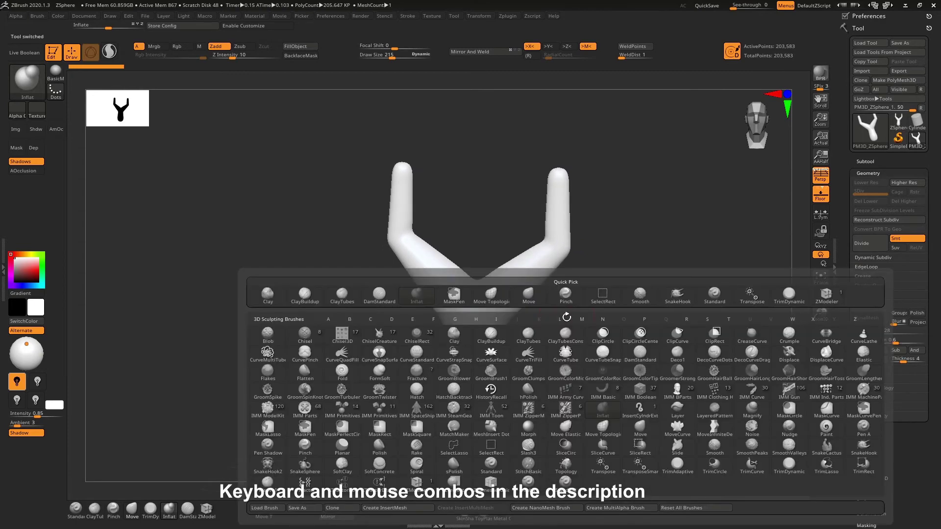
click(863, 447)
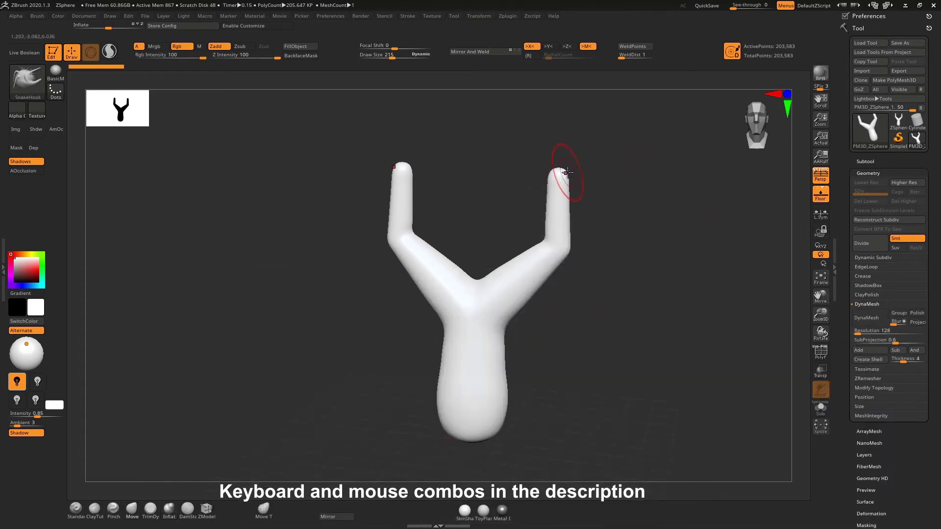
mouse_move(568, 171)
mouse_down()
mouse_move(610, 142)
mouse_move(704, 106)
mouse_up()
mouse_move(546, 211)
mouse_down()
mouse_move(510, 164)
mouse_move(491, 107)
mouse_up()
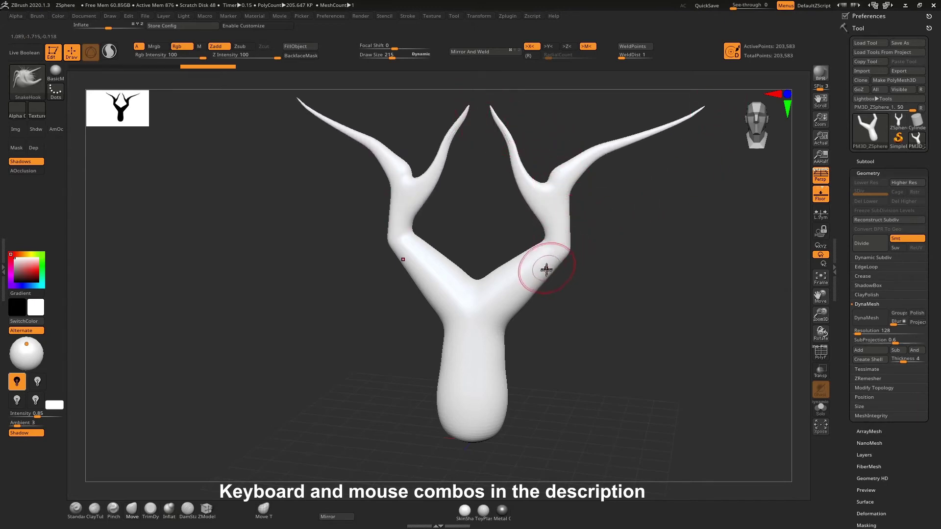
Step: Pull three more mirrored pairs of branches out of the arms, two outward and one off the plane of the tree
mouse_move(544, 269)
mouse_down()
mouse_move(588, 258)
mouse_move(678, 212)
mouse_move(718, 208)
mouse_up()
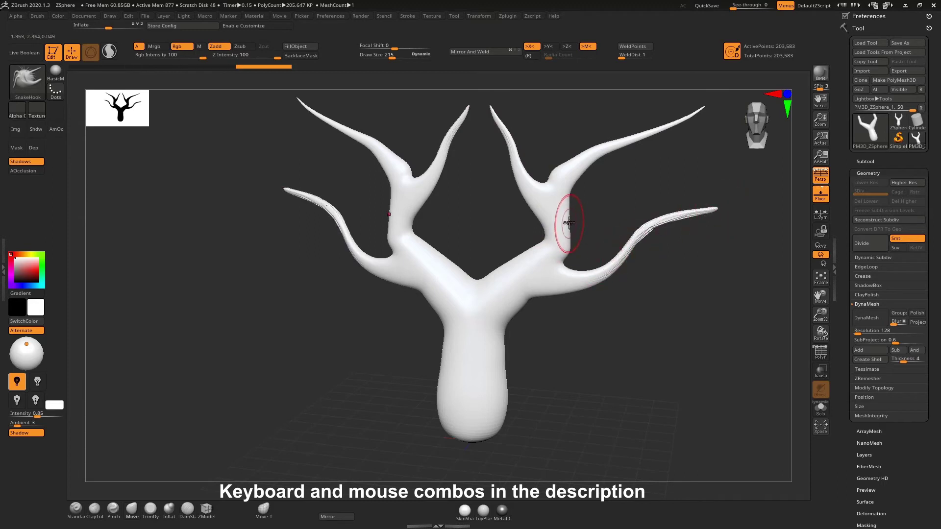
drag(569, 220, 706, 154)
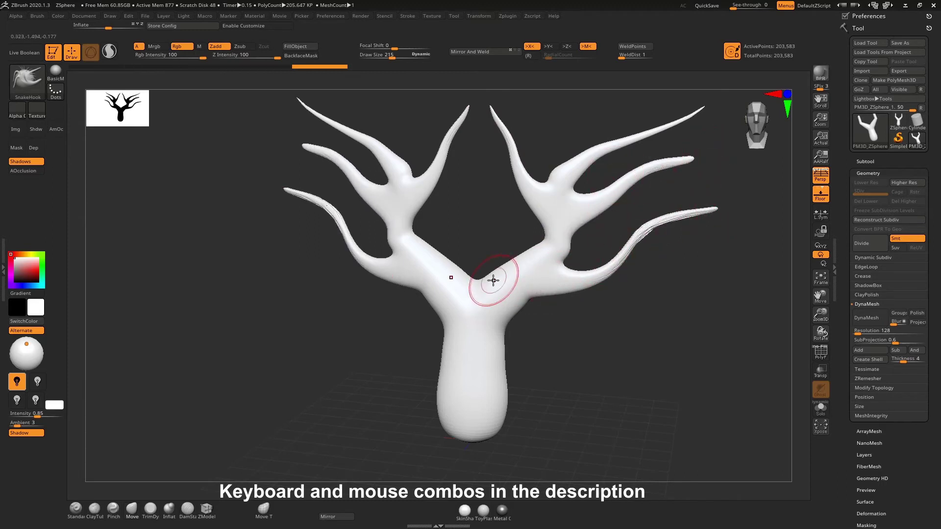
mouse_move(537, 307)
mouse_down()
mouse_move(518, 322)
mouse_move(500, 314)
mouse_up()
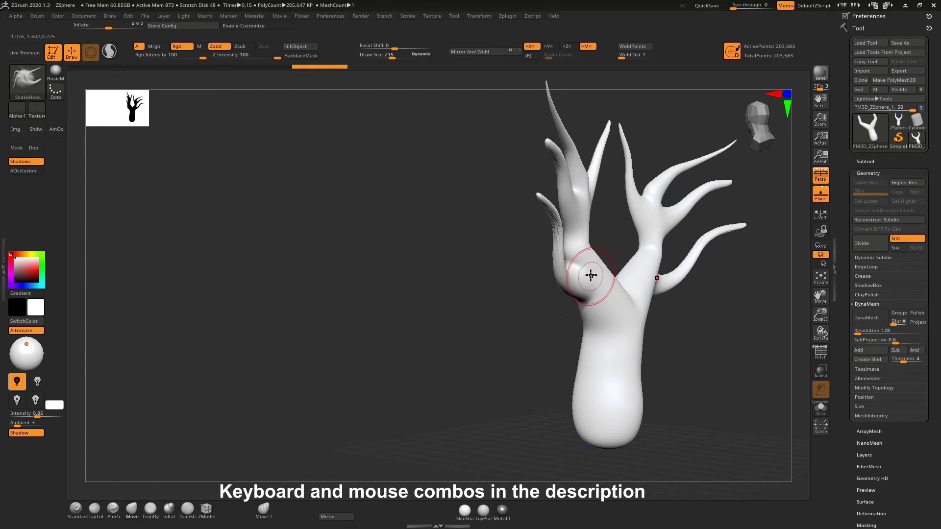
drag(594, 257, 740, 201)
mouse_move(720, 310)
mouse_down()
mouse_move(760, 337)
mouse_move(693, 384)
mouse_move(562, 341)
mouse_move(637, 347)
mouse_move(613, 348)
mouse_move(682, 363)
mouse_move(604, 384)
mouse_move(659, 390)
mouse_up()
key(ctrl+z)
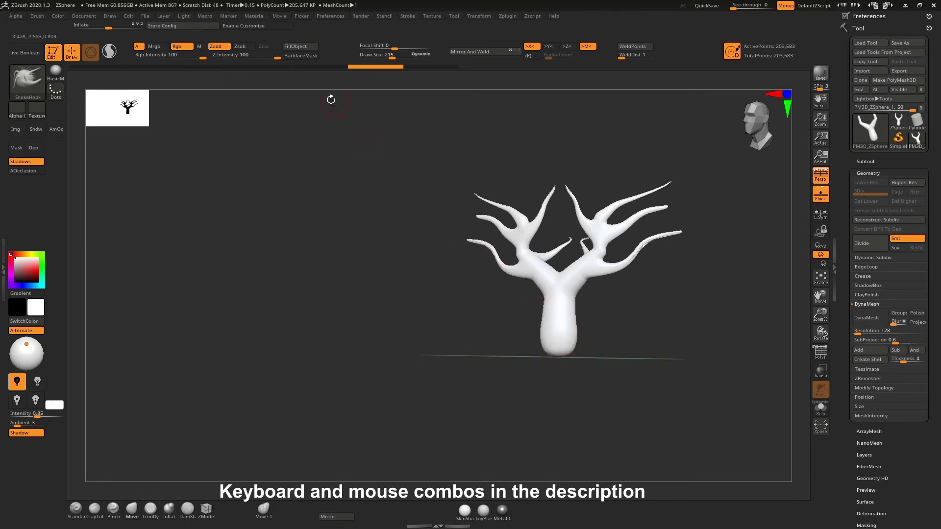
Step: Set the draw size to 422 and pull a mirrored pair of roots out of the trunk's base
drag(408, 57, 404, 58)
mouse_move(574, 345)
mouse_down()
mouse_move(617, 346)
mouse_move(693, 378)
mouse_up()
mouse_move(620, 392)
mouse_down()
mouse_move(624, 403)
mouse_move(601, 395)
mouse_move(544, 349)
mouse_move(478, 374)
mouse_move(466, 402)
mouse_move(475, 405)
mouse_move(462, 419)
mouse_move(460, 400)
mouse_up()
key(ctrl)
key(ctrl+z)
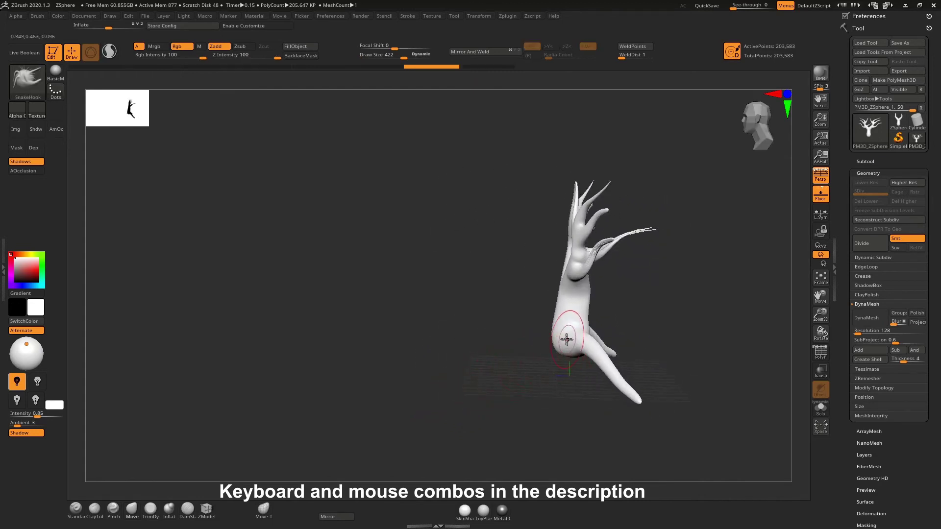
Step: Pull two single roots out of opposite sides of the trunk's base without symmetry
drag(532, 339, 390, 367)
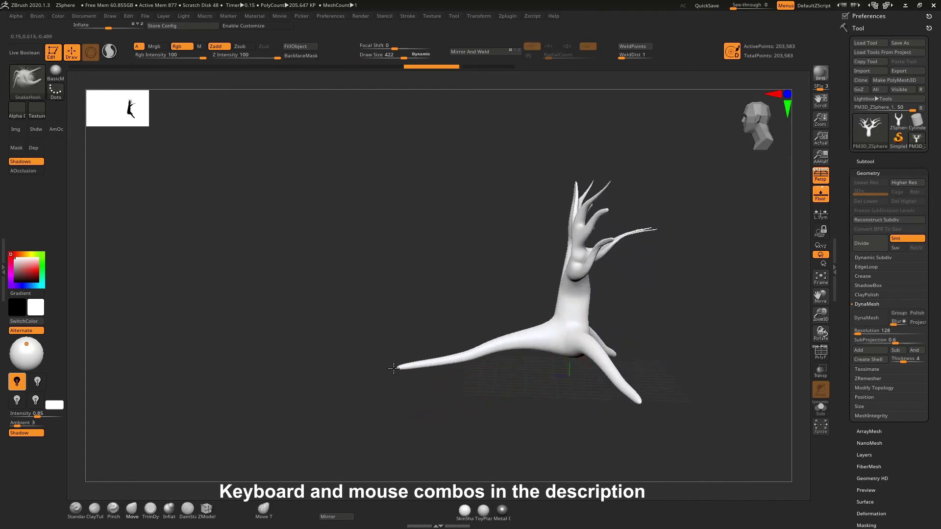
mouse_move(676, 348)
mouse_down()
mouse_move(669, 338)
mouse_move(686, 339)
mouse_up()
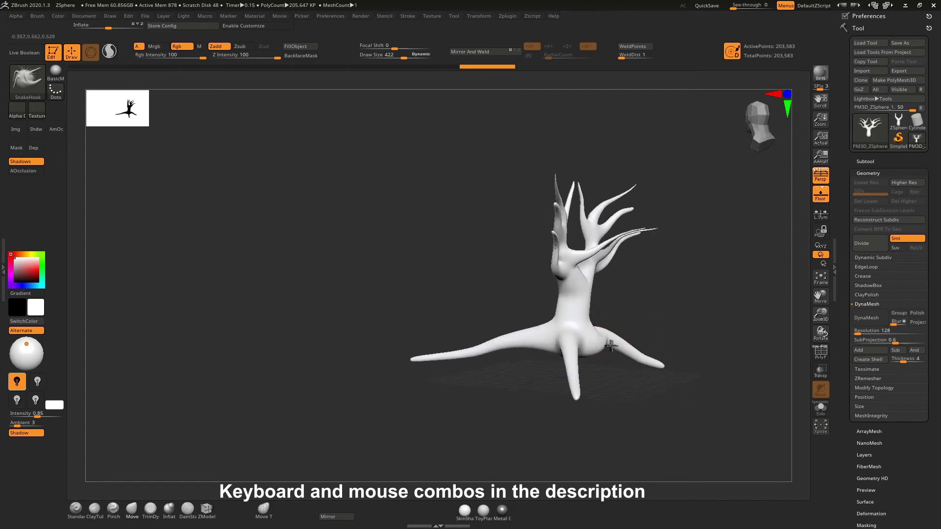
drag(609, 344, 744, 394)
mouse_move(639, 407)
mouse_down()
mouse_move(708, 413)
mouse_move(749, 342)
mouse_move(689, 336)
mouse_up()
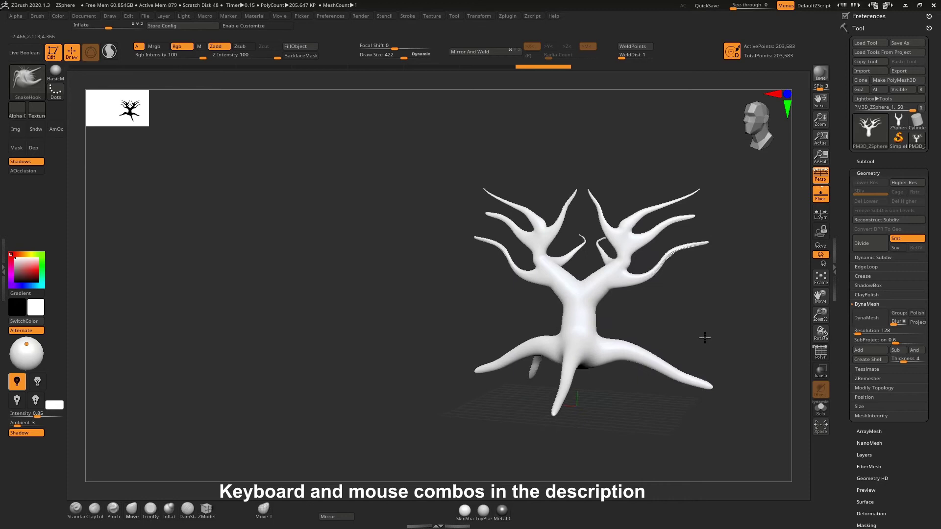
Step: Turn on the polyframe display and inspect the polygons along the pulled branches
mouse_move(705, 338)
mouse_down()
mouse_move(664, 325)
mouse_move(652, 310)
mouse_move(689, 315)
mouse_move(679, 309)
mouse_move(662, 341)
mouse_move(675, 374)
mouse_move(667, 374)
mouse_move(536, 315)
mouse_up()
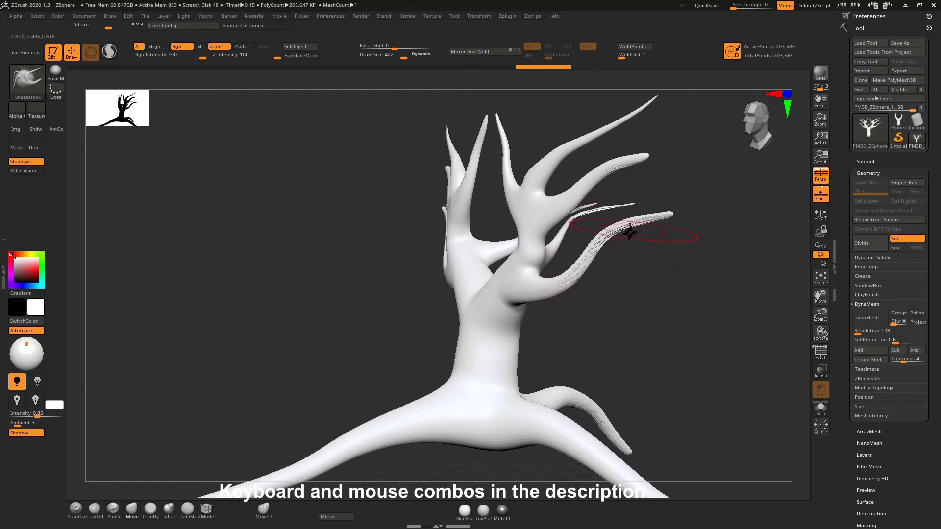
alt+drag(632, 272, 642, 332)
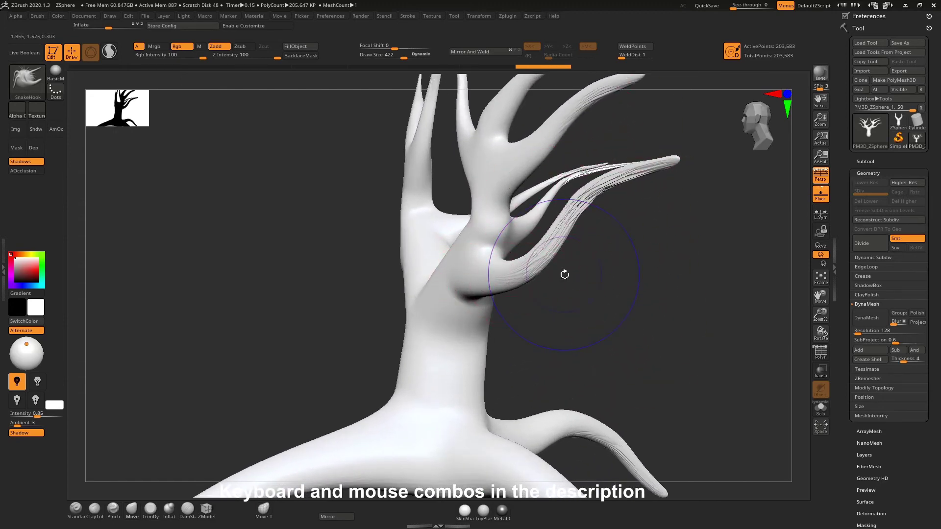
key(shift+f)
drag(563, 273, 507, 322)
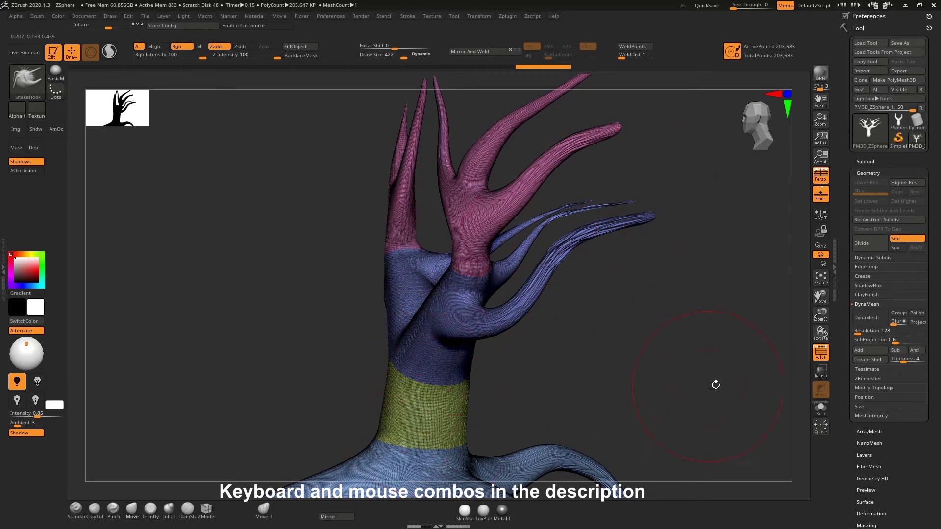
Step: Set the DynaMesh Blur to 0 in the geometry settings
click(870, 171)
click(865, 173)
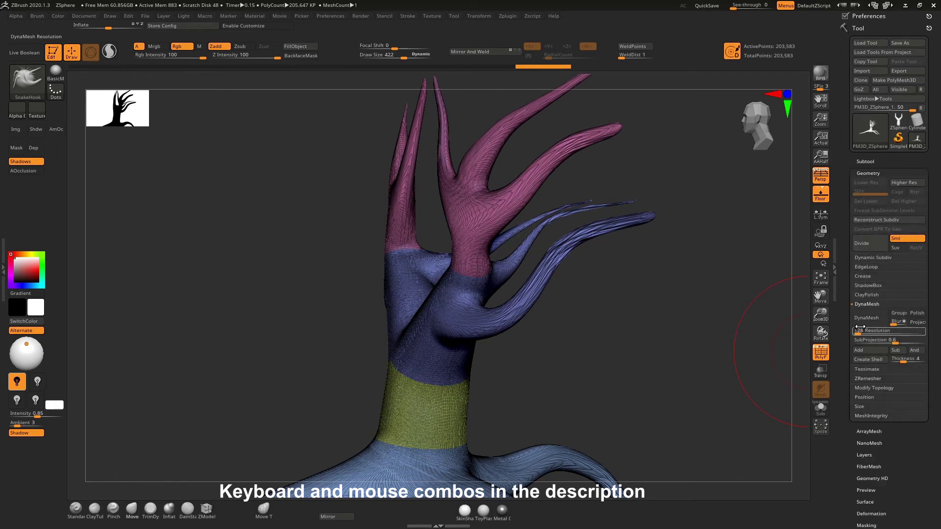
click(869, 304)
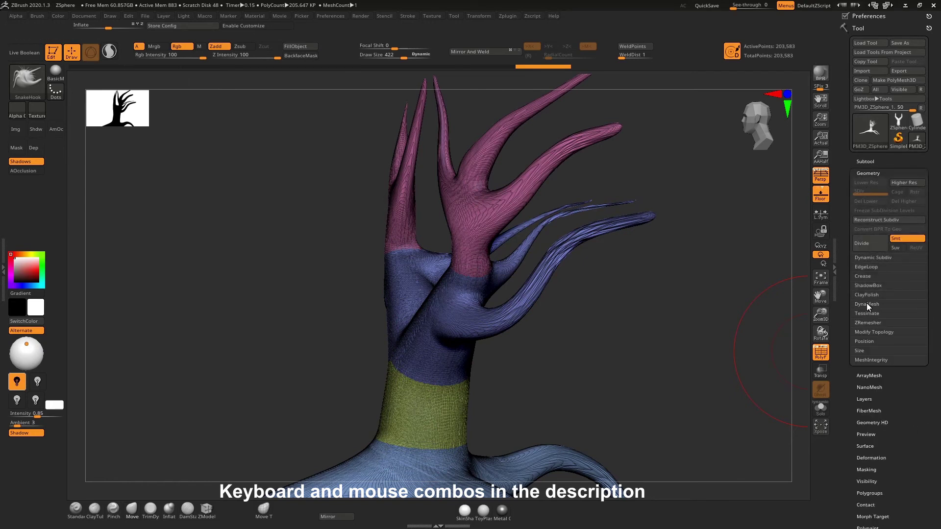
click(866, 304)
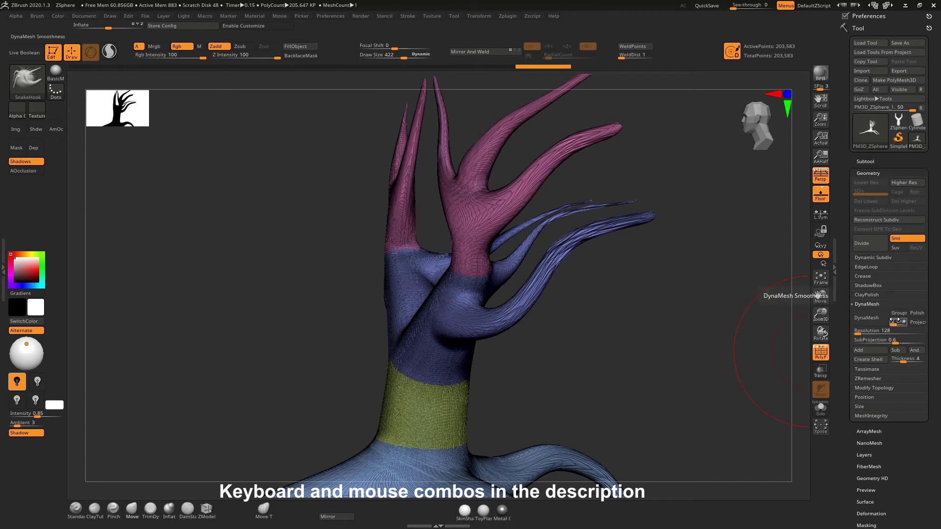
drag(895, 321, 887, 323)
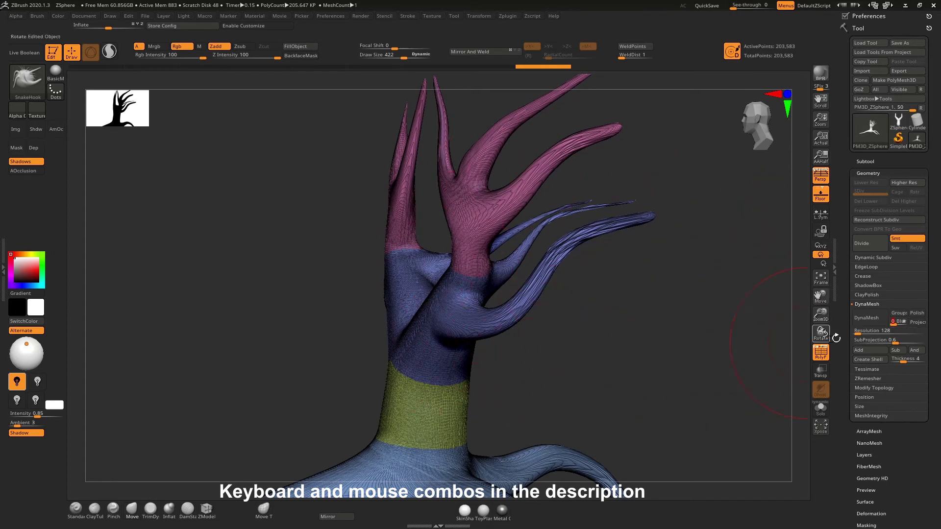
Step: Convert the tree mesh to a DynaMesh at resolution 128 and turn off the polyframe display
click(868, 318)
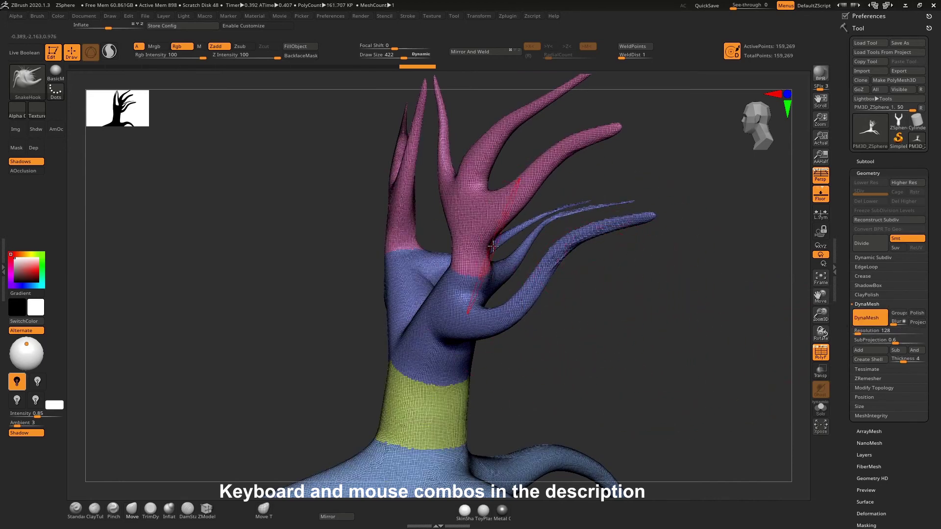
click(871, 330)
key(shift+f)
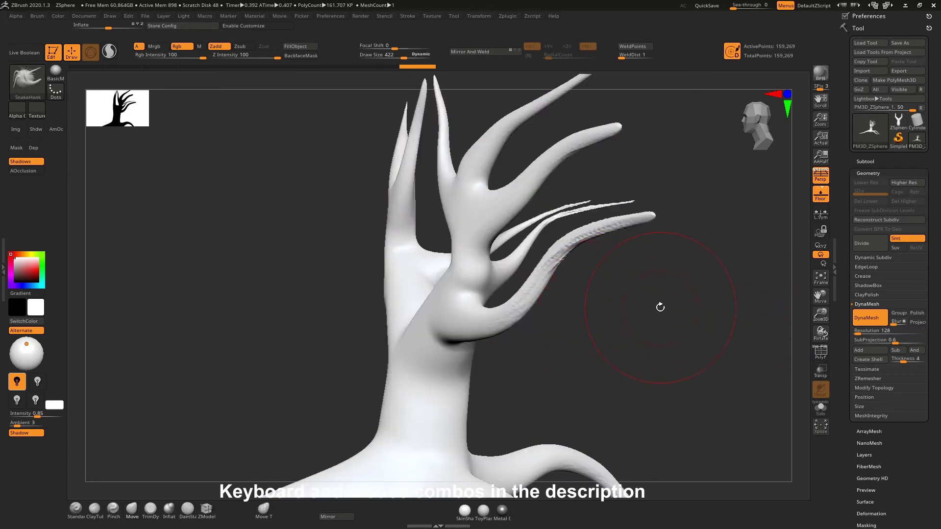
Step: Choose the Inflat brush for the thin rear branches and reduce the draw size to 135
ctrl+right_drag(660, 307, 620, 302)
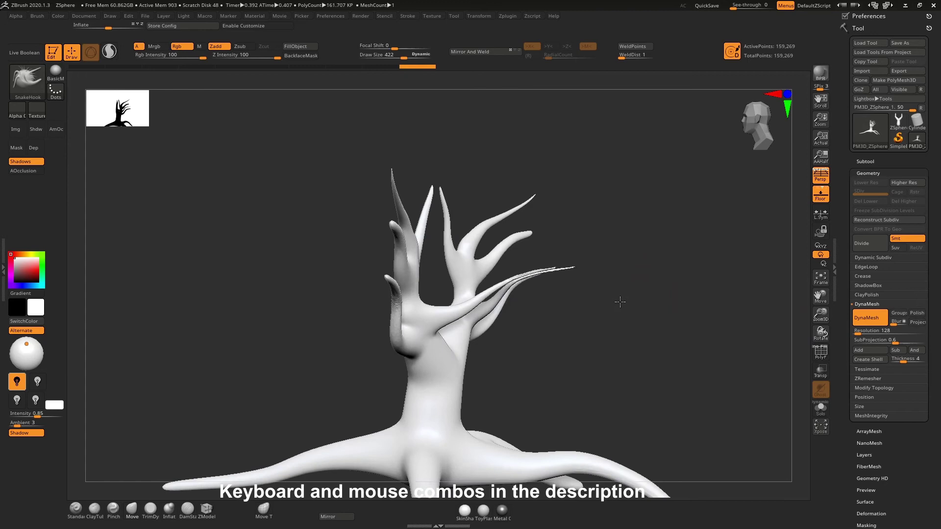
drag(620, 302, 609, 338)
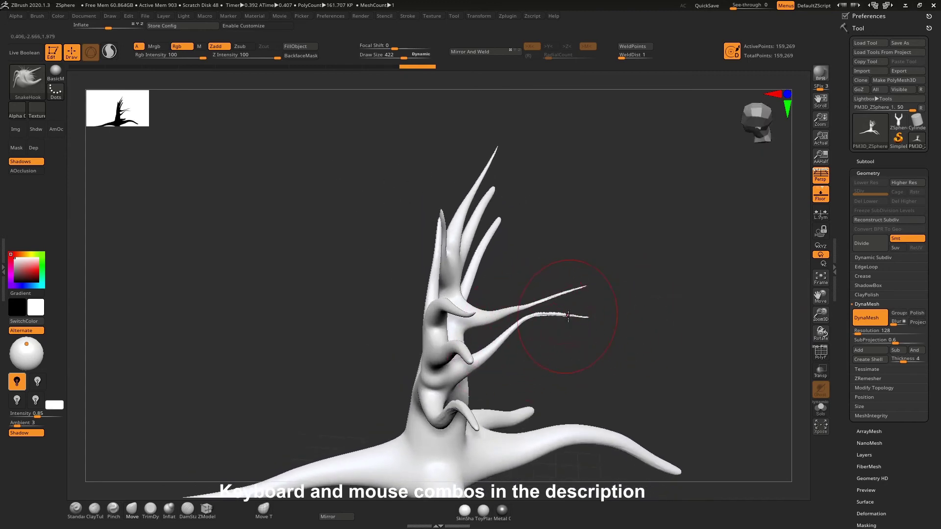
drag(658, 334, 668, 308)
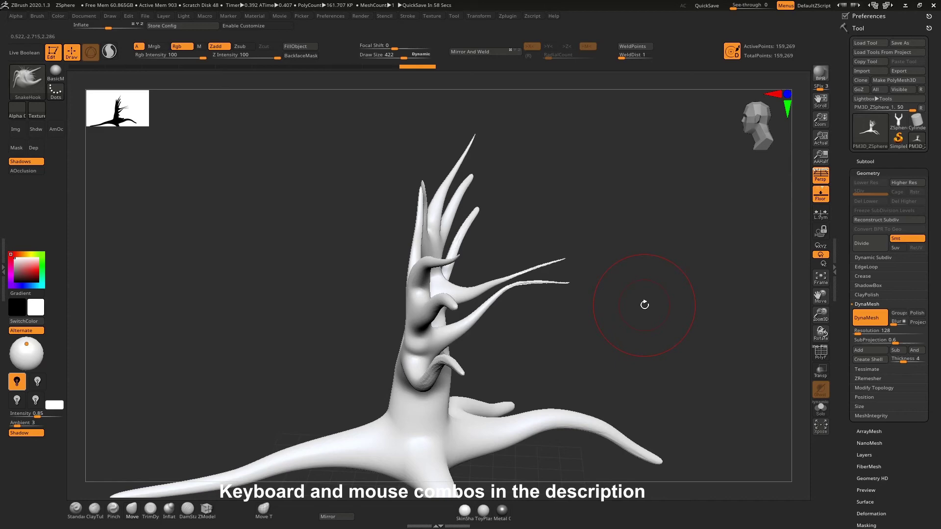
key(b)
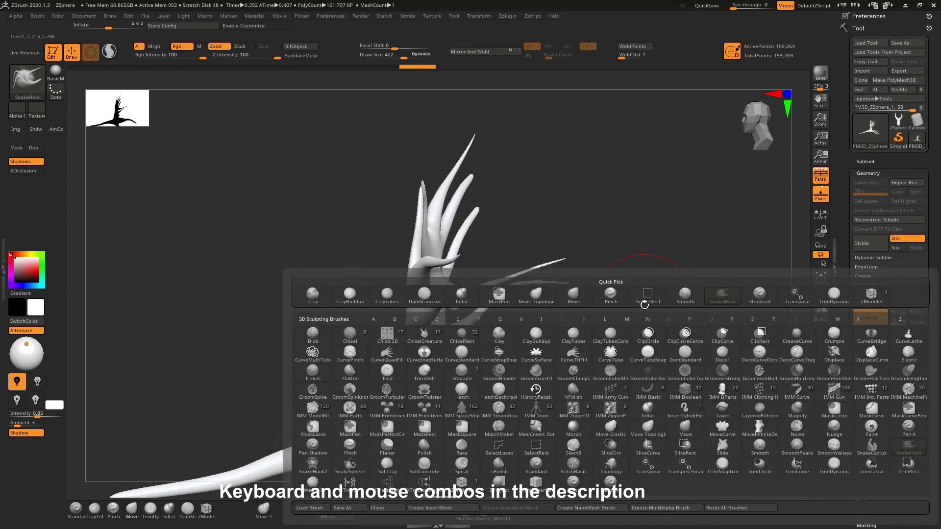
click(646, 414)
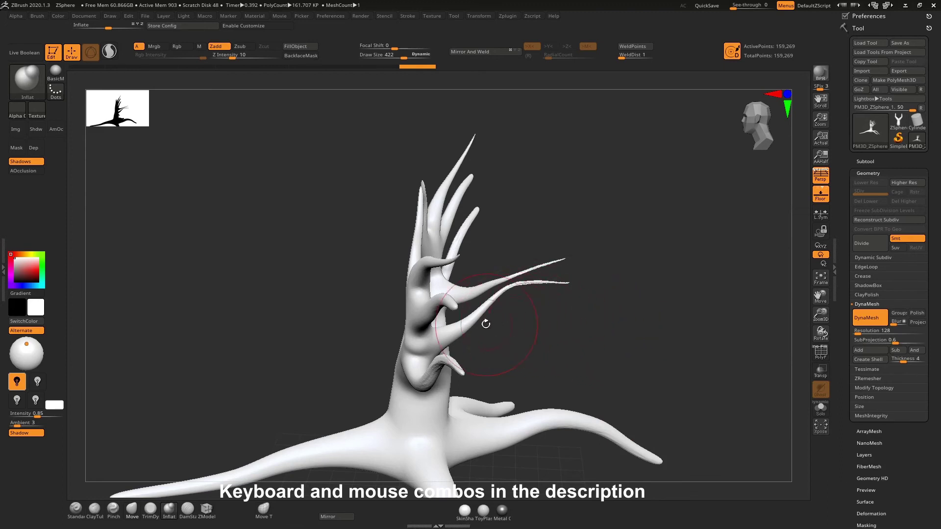
mouse_move(483, 321)
mouse_down()
mouse_move(502, 301)
mouse_move(567, 289)
mouse_up()
key(ctrl+z)
key(s)
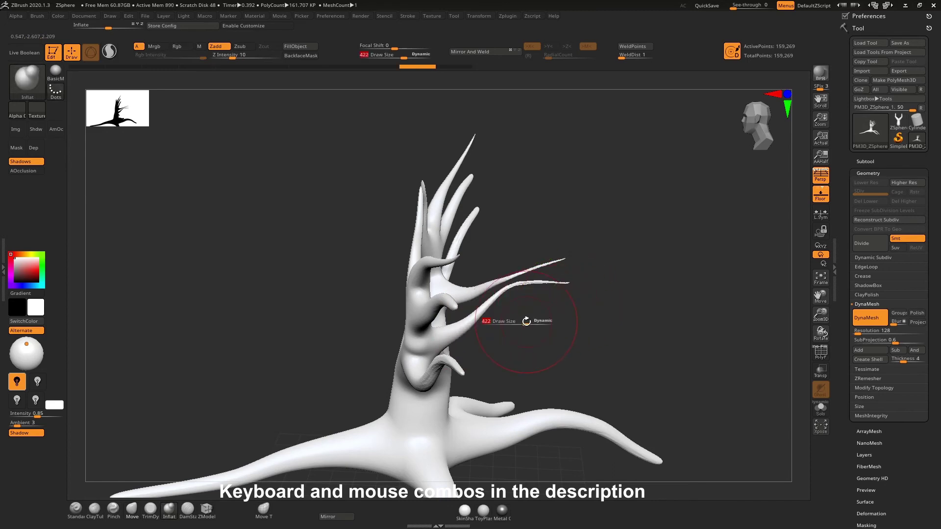
drag(526, 321, 522, 324)
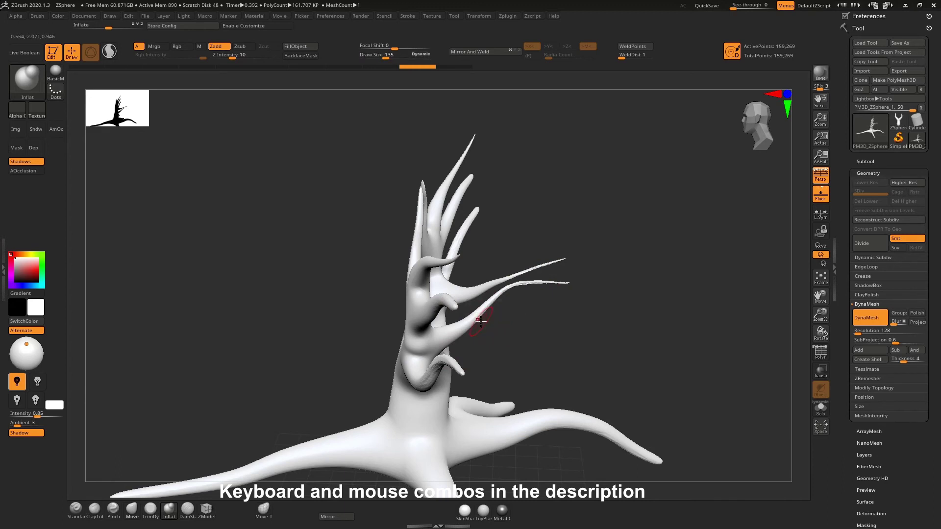
mouse_move(472, 319)
mouse_down()
mouse_move(512, 293)
mouse_move(573, 284)
mouse_up()
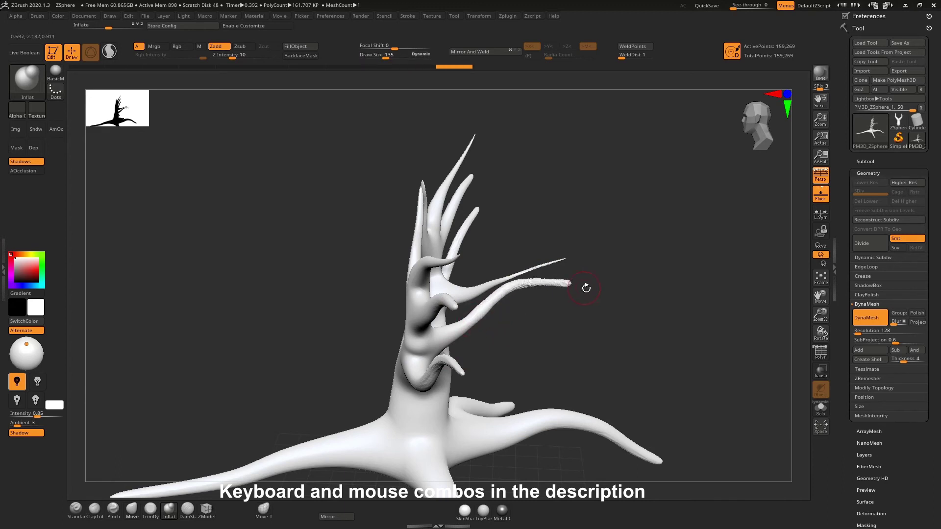
mouse_move(594, 316)
mouse_down()
mouse_move(591, 341)
mouse_move(560, 317)
mouse_up()
key(ctrl+z)
Step: Turn on X symmetry and inflate the thin pair of rear branches out to their tips
key(x)
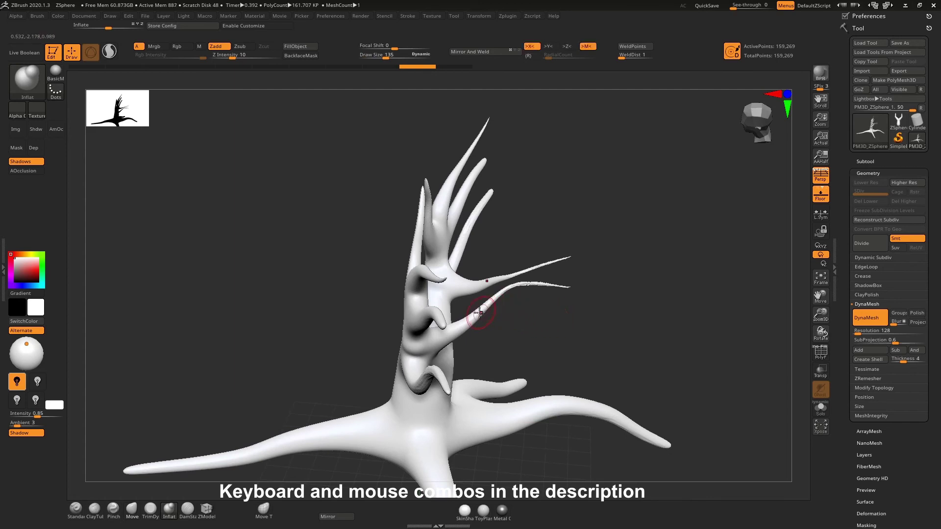
mouse_move(531, 287)
mouse_down()
mouse_move(564, 287)
mouse_move(521, 293)
mouse_move(447, 329)
mouse_move(510, 292)
mouse_move(461, 327)
mouse_up()
mouse_move(517, 343)
mouse_down()
mouse_move(516, 329)
mouse_move(529, 328)
mouse_up()
drag(452, 327, 433, 337)
mouse_move(515, 344)
mouse_down()
mouse_move(563, 348)
mouse_move(566, 362)
mouse_up()
mouse_move(528, 425)
alt+mouse_down()
mouse_move(570, 358)
mouse_move(554, 387)
mouse_move(568, 378)
mouse_move(588, 261)
mouse_move(561, 291)
mouse_move(472, 318)
mouse_move(555, 330)
mouse_move(546, 334)
mouse_move(507, 331)
mouse_move(623, 290)
mouse_move(629, 262)
alt+mouse_up()
key(shift)
drag(682, 309, 628, 282)
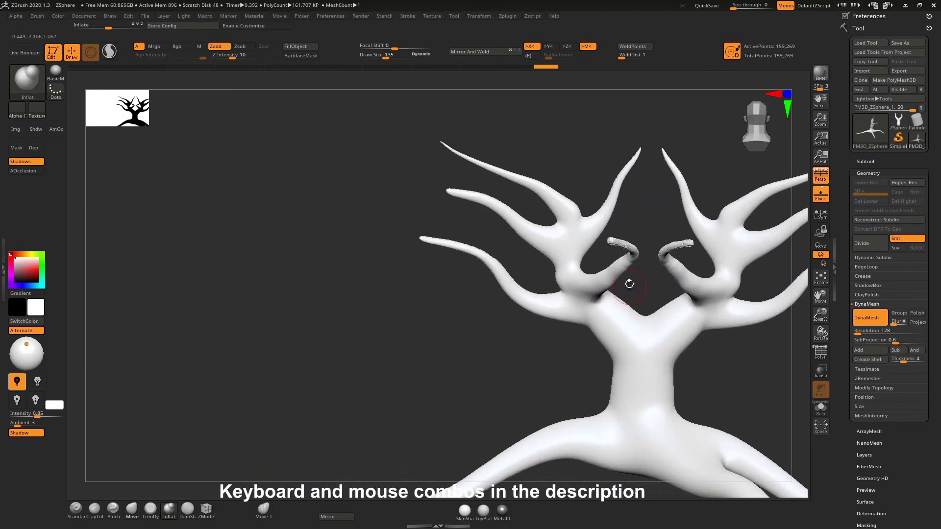
mouse_move(644, 225)
mouse_down()
mouse_move(595, 263)
mouse_move(639, 303)
mouse_move(649, 301)
mouse_move(582, 285)
mouse_up()
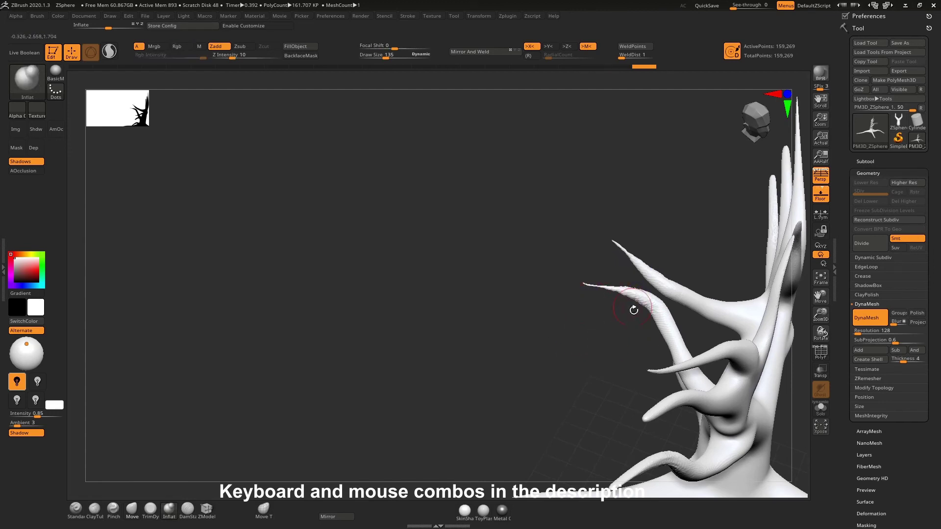
key(ctrl)
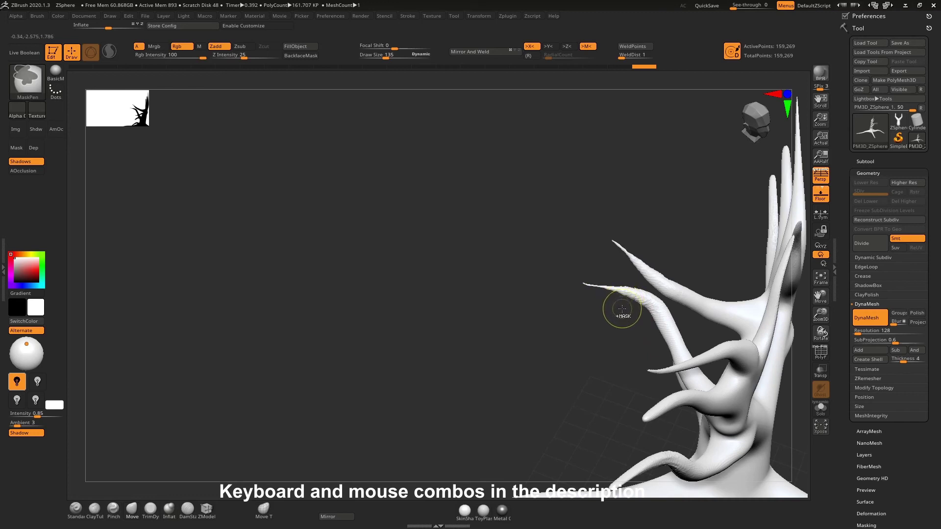
key(ctrl+z)
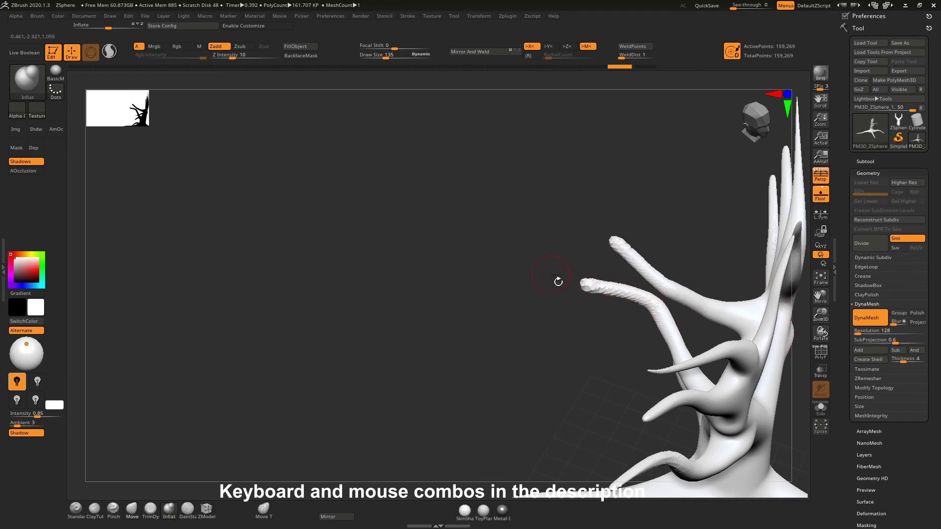
Step: Remesh the DynaMesh to even out the stretched polygons on the inflated branches, showing the polyframe only during the remesh
key(shift+f)
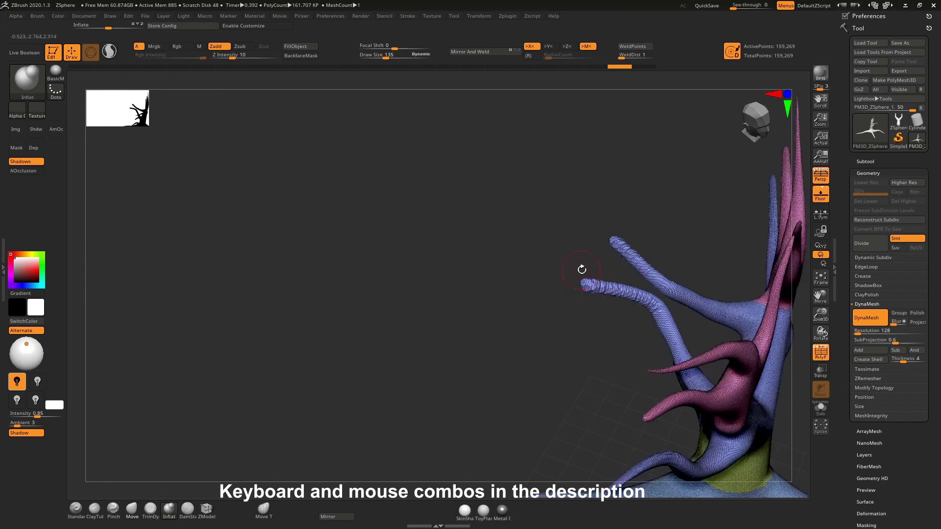
key(ctrl)
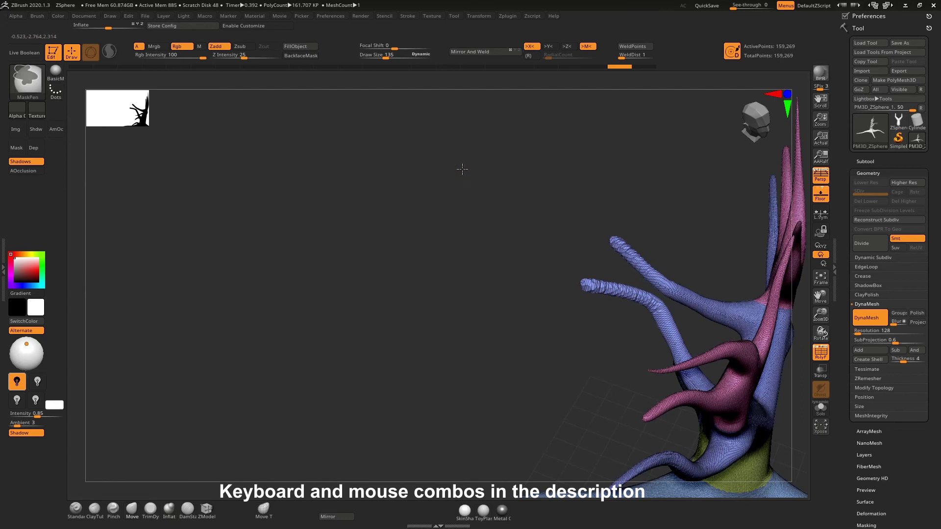
ctrl+drag(465, 171, 504, 203)
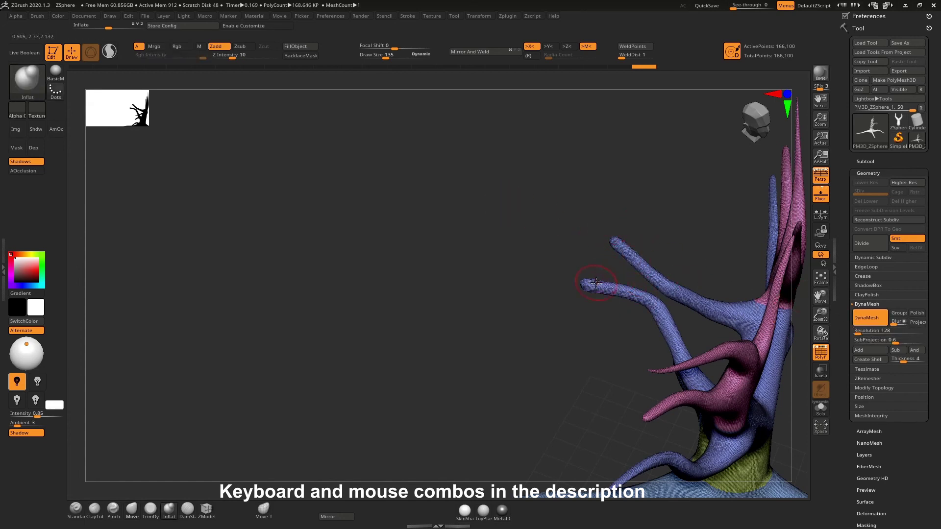
key(shift+f)
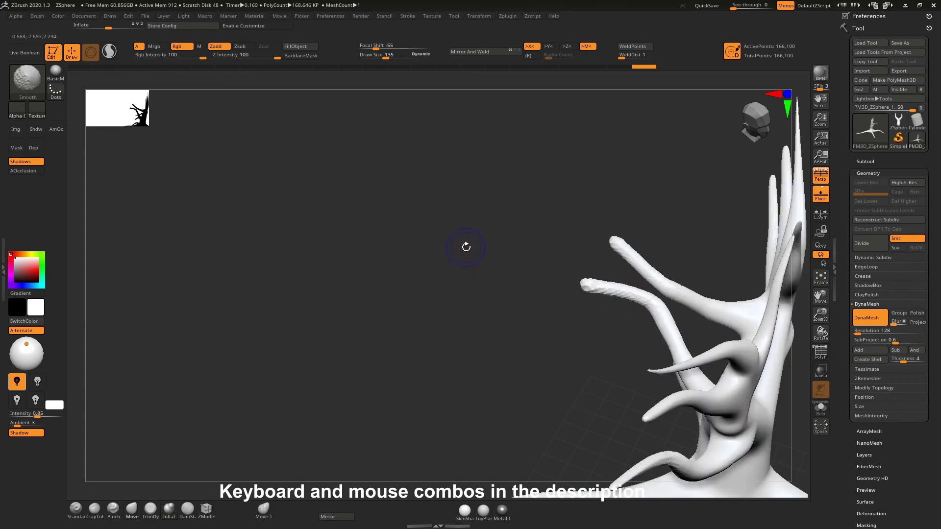
Step: Smooth the bumpy surface of the inflated rear branches and the lower side branches
mouse_move(596, 290)
shift+mouse_down()
mouse_move(572, 282)
mouse_move(590, 286)
shift+mouse_up()
mouse_move(674, 246)
mouse_down()
mouse_move(714, 223)
mouse_move(610, 286)
mouse_up()
mouse_move(534, 308)
shift+mouse_down()
mouse_move(522, 319)
mouse_move(540, 315)
shift+mouse_up()
mouse_move(590, 339)
mouse_down()
mouse_move(626, 343)
mouse_move(643, 306)
mouse_up()
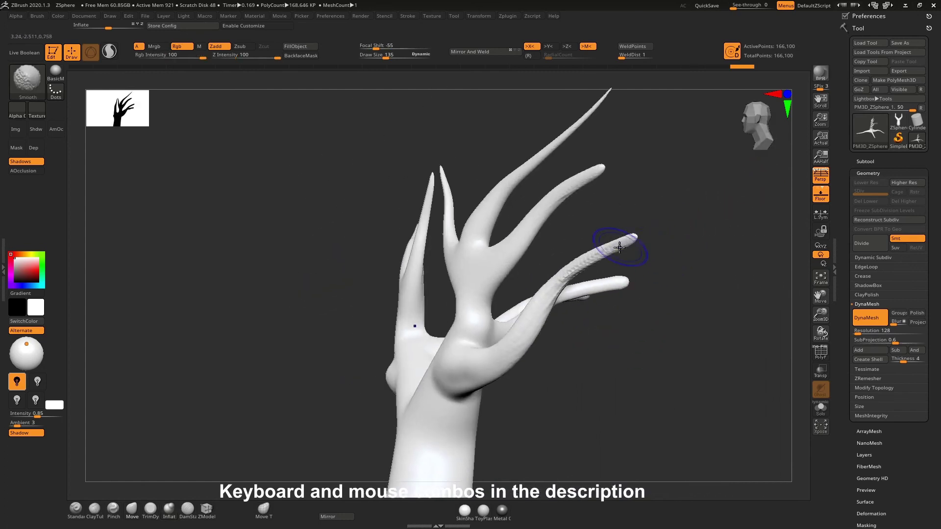
shift+drag(609, 252, 529, 304)
Step: Choose the ClayBuildup brush and set its draw size to 62 for work on the front of the trunk
mouse_move(578, 338)
mouse_down()
mouse_move(654, 363)
mouse_move(590, 350)
mouse_move(625, 331)
mouse_move(615, 343)
mouse_move(605, 330)
mouse_move(630, 343)
mouse_move(620, 311)
mouse_move(634, 294)
mouse_up()
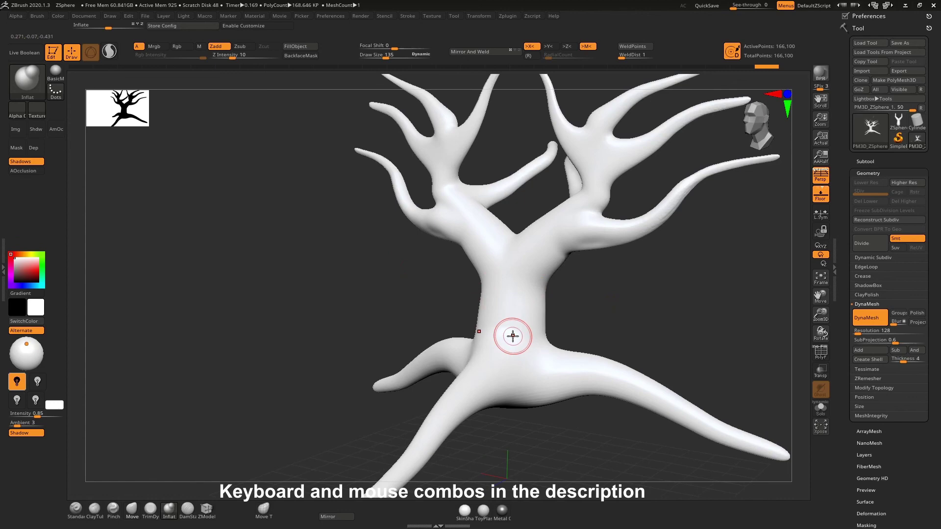
key(b)
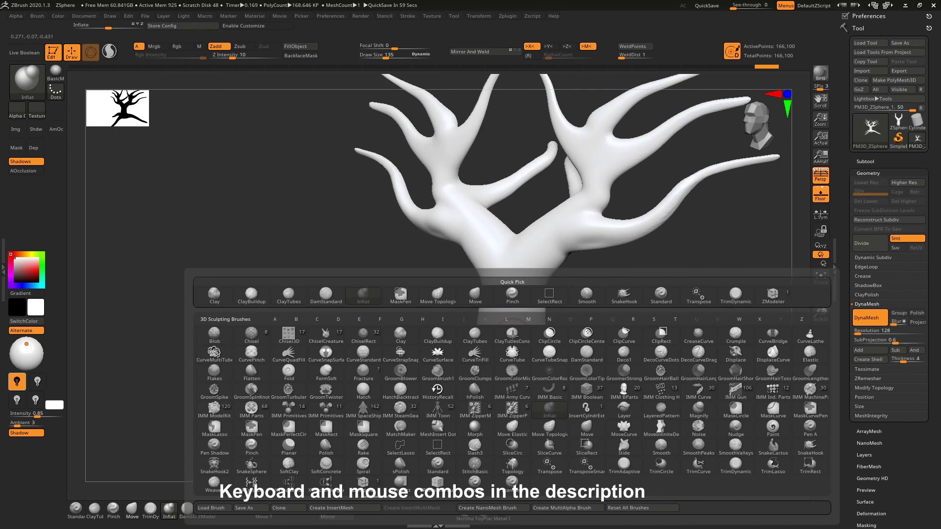
click(436, 335)
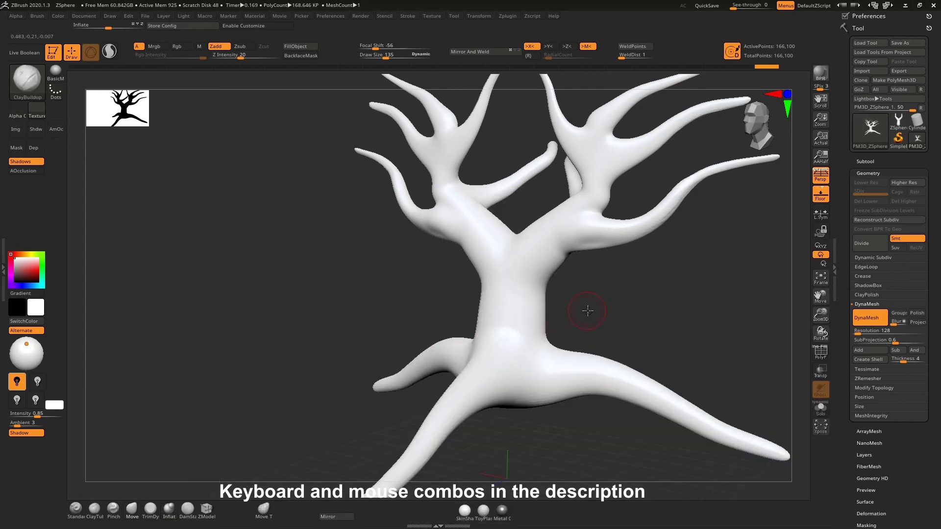
drag(587, 310, 577, 311)
key(s)
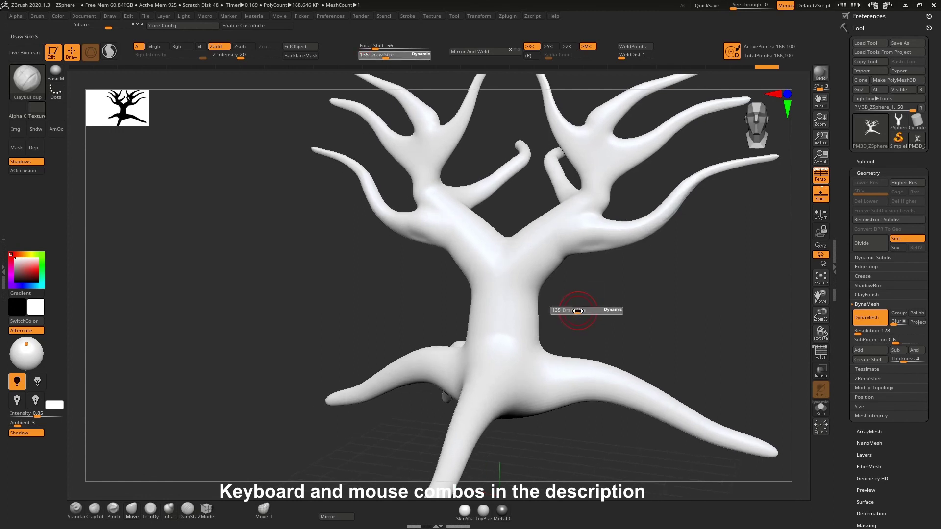
alt+drag(570, 306, 577, 315)
key(s)
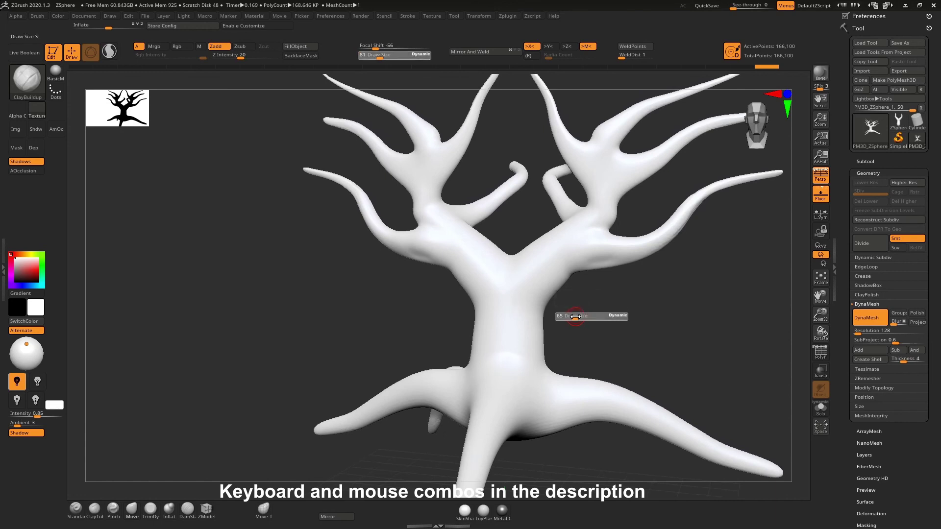
drag(575, 317, 575, 317)
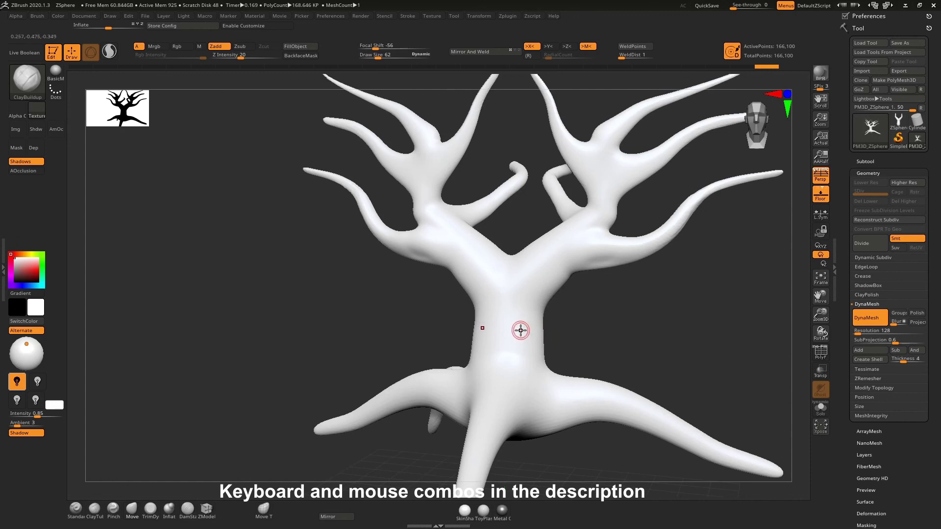
Step: Carve a pair of mirrored slanted eyes and a frowning mouth into the front of the trunk
key(x)
key(x)
drag(517, 330, 531, 317)
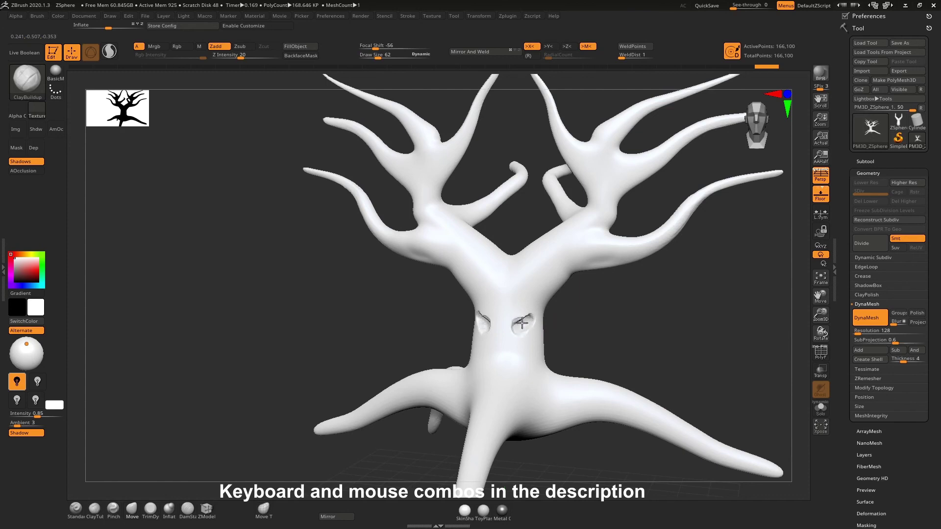
drag(497, 354, 522, 360)
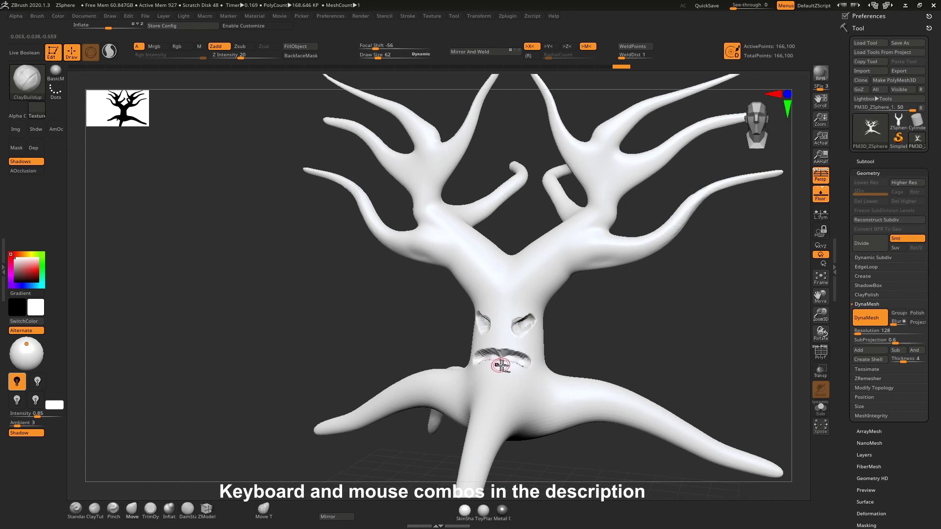
mouse_move(587, 343)
mouse_down()
mouse_move(631, 346)
mouse_move(581, 329)
mouse_move(620, 343)
mouse_move(601, 345)
mouse_up()
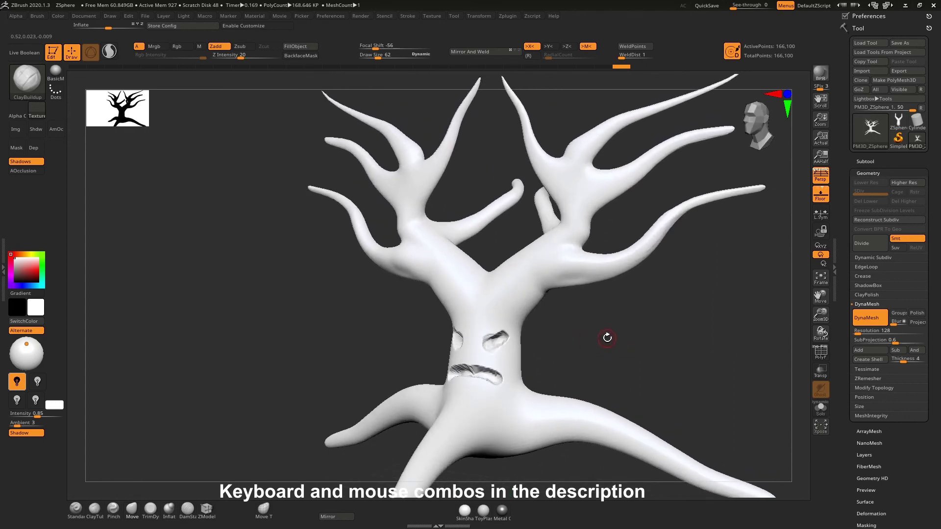